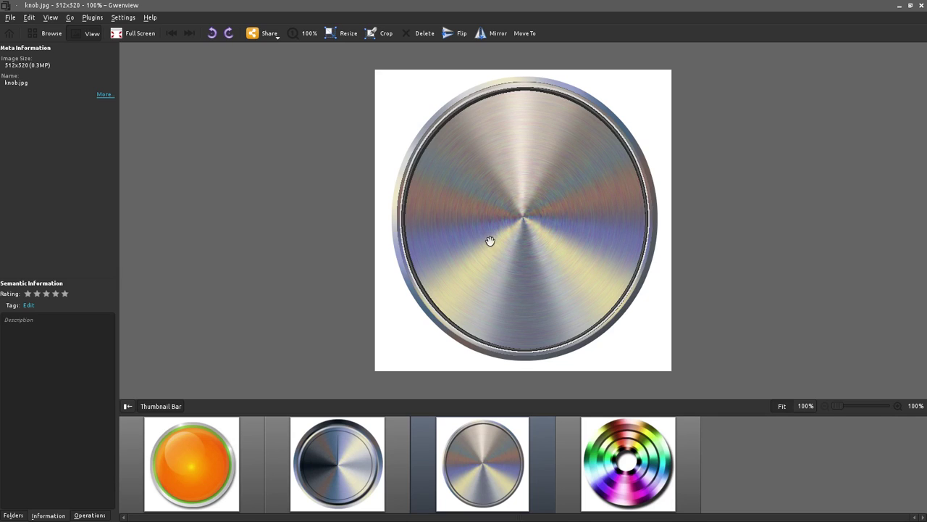
View the sample button images one after another, including the metal knobs, the orange glass button and the multicoloured metal disc.
click(342, 461)
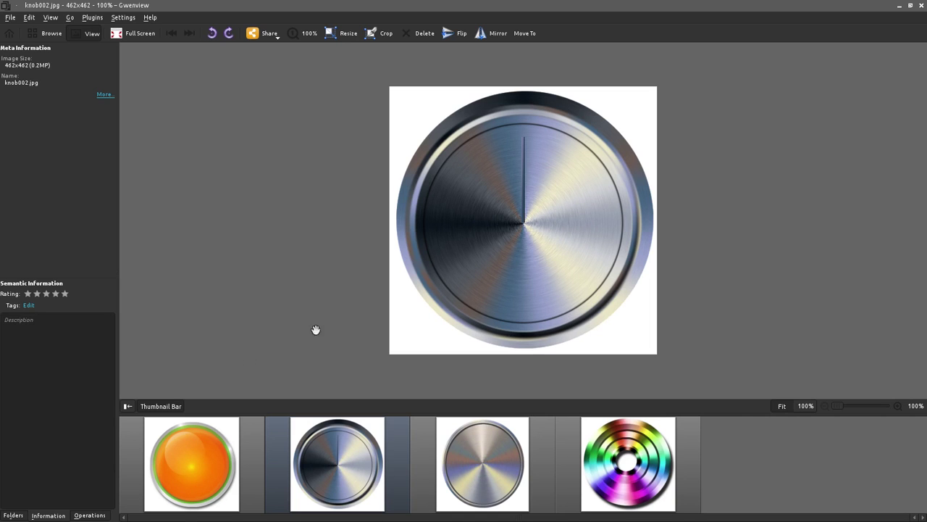
click(193, 484)
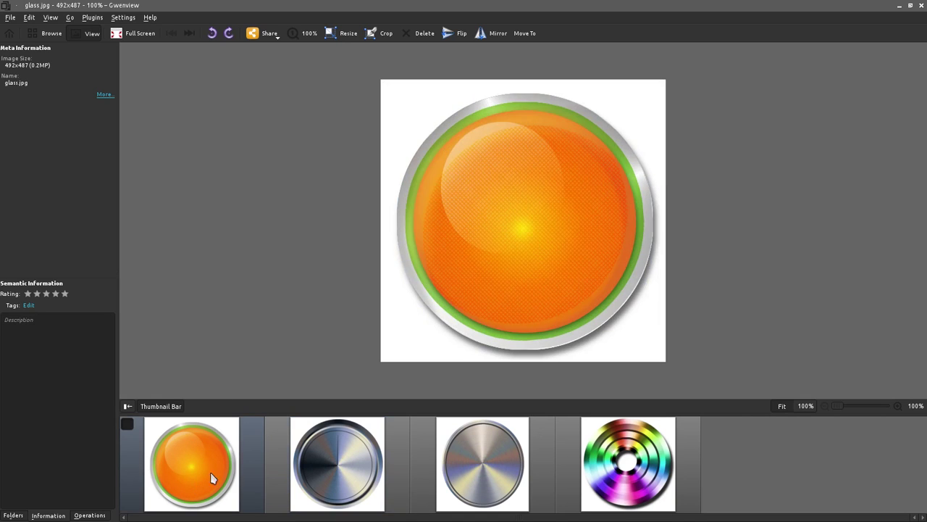
click(353, 482)
click(484, 478)
click(614, 491)
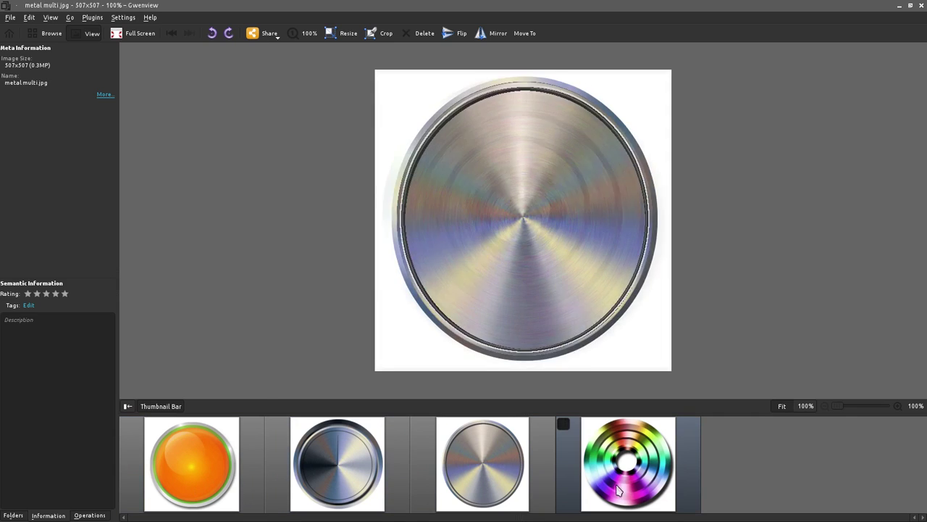
click(190, 475)
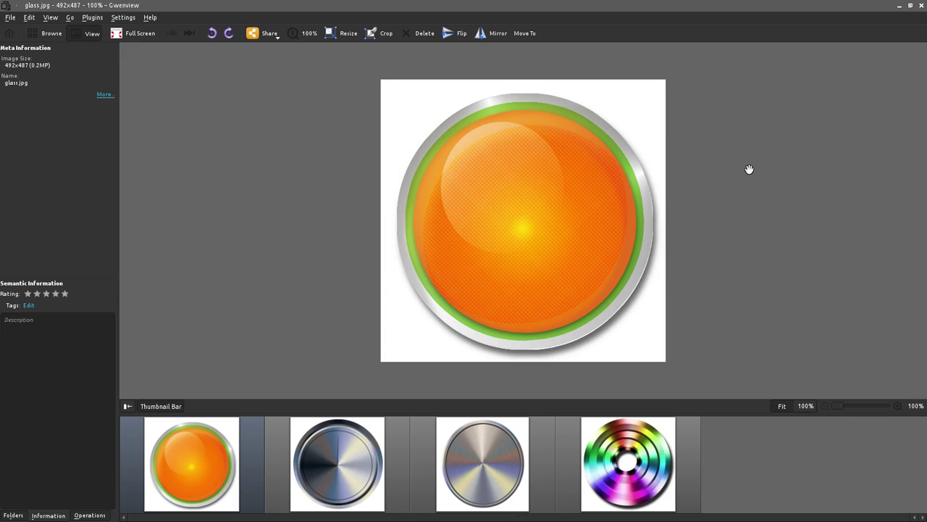
Close the image viewer, switch to GIMP and create a new 1024 × 768 px image.
click(921, 5)
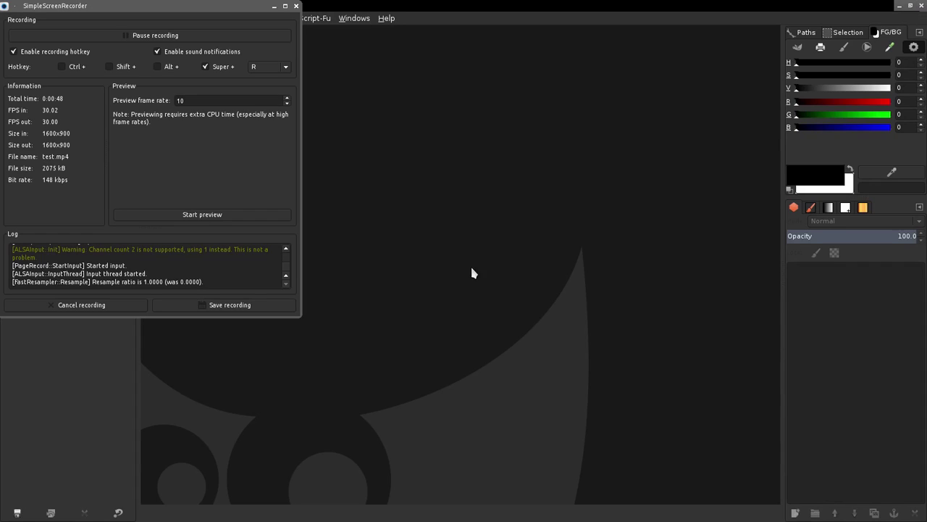
click(425, 15)
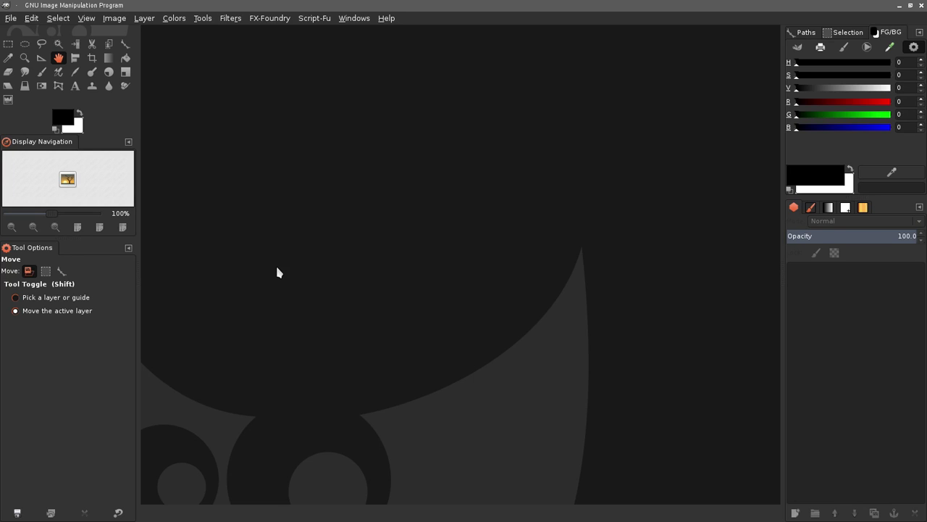
right_click(331, 169)
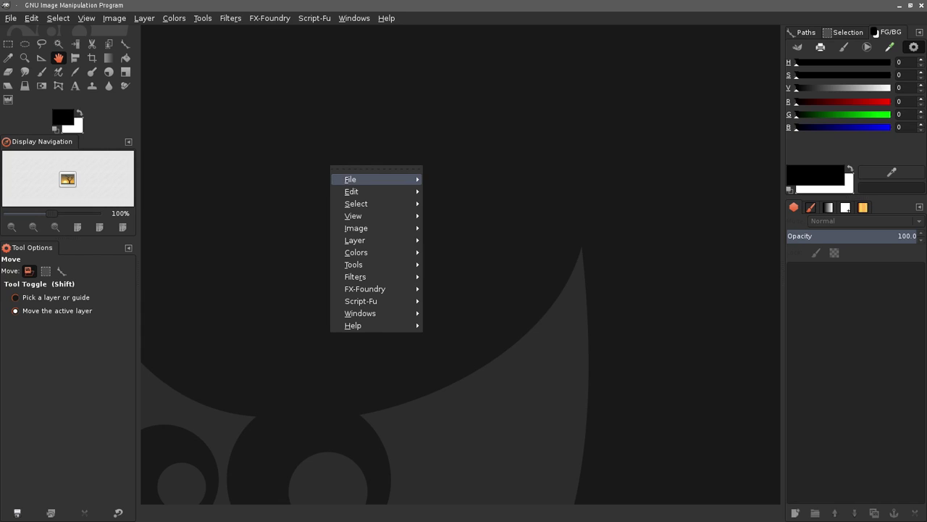
mouse_move(351, 179)
click(467, 190)
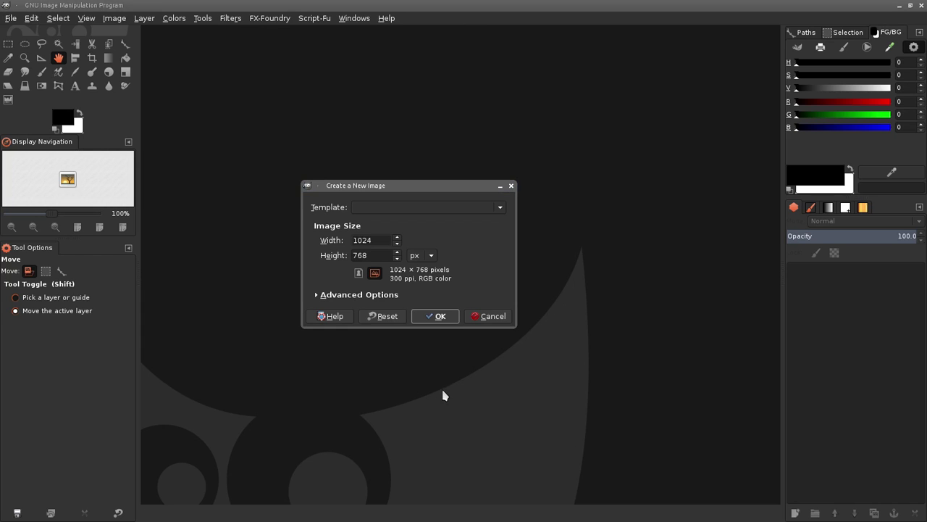
click(437, 316)
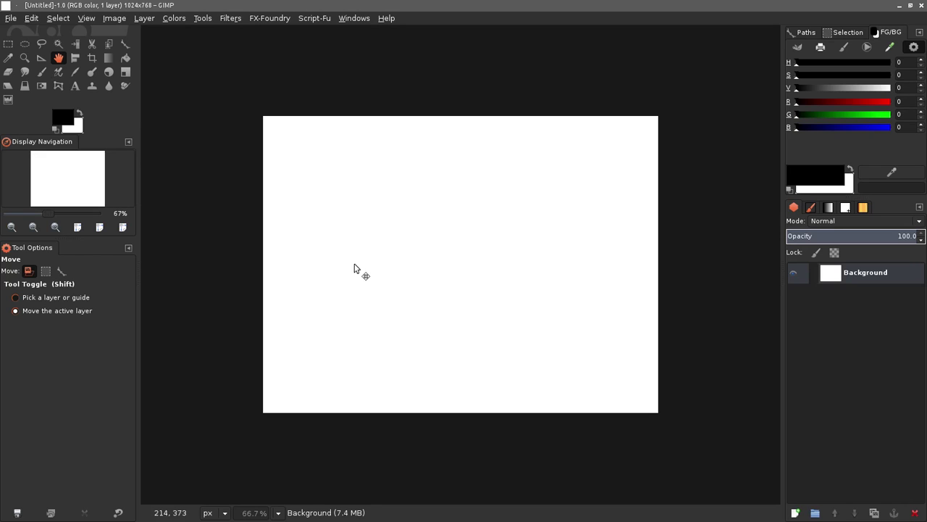
Add a new transparent 1024 × 768 px layer named Layer above the Background.
click(894, 277)
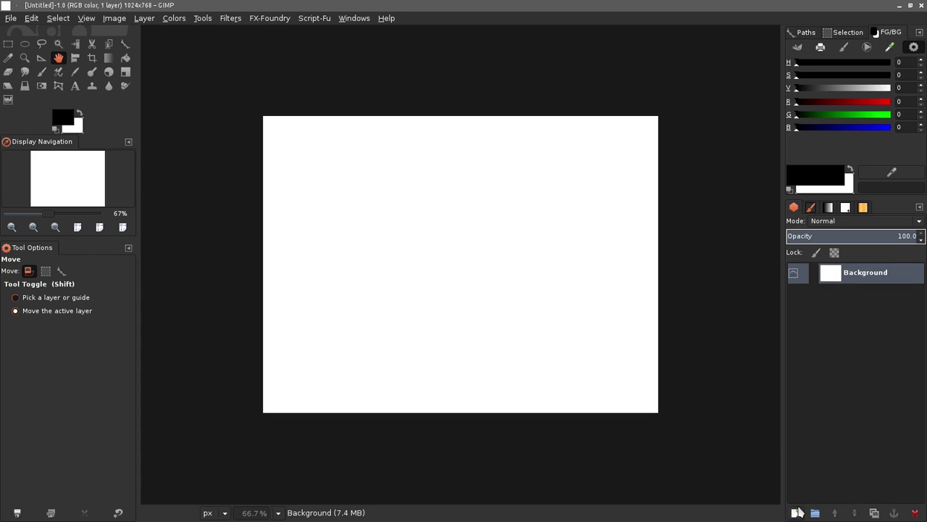
click(795, 513)
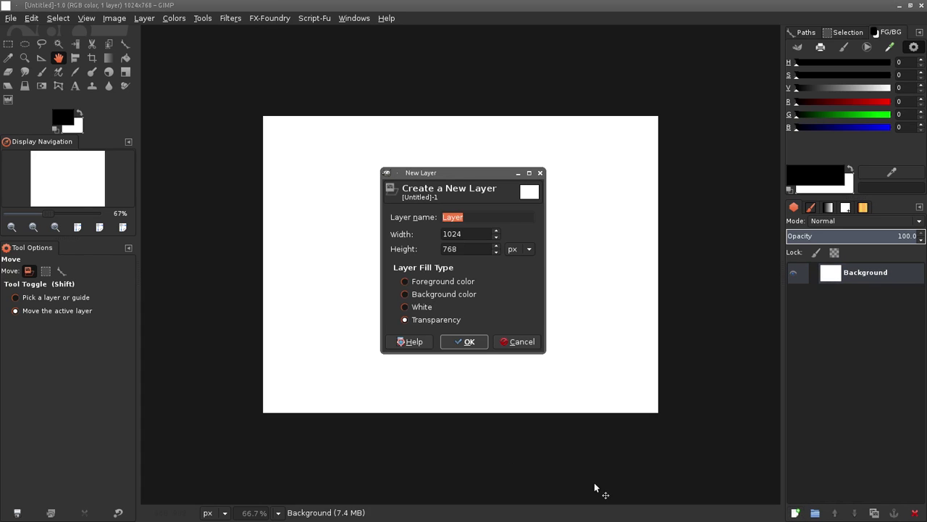
click(469, 342)
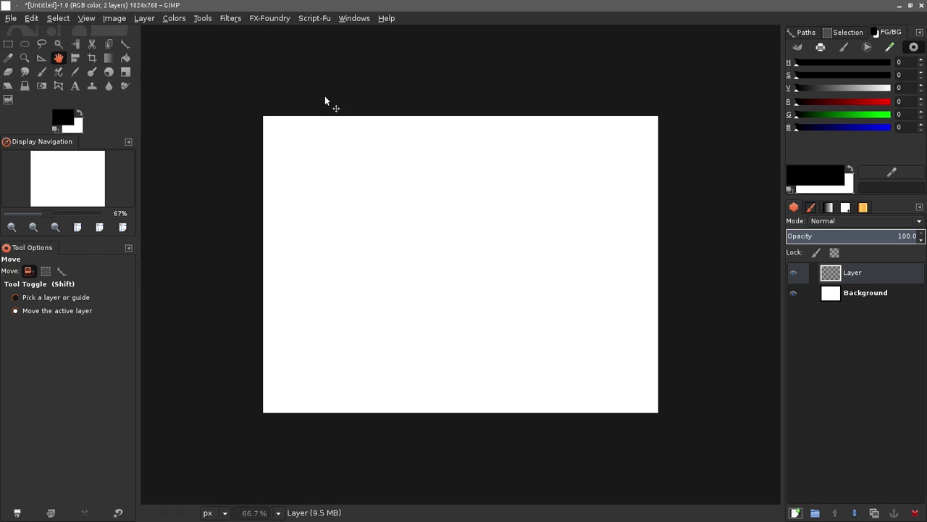
Add a horizontal guide by percent at the 50% position.
click(112, 19)
mouse_move(185, 228)
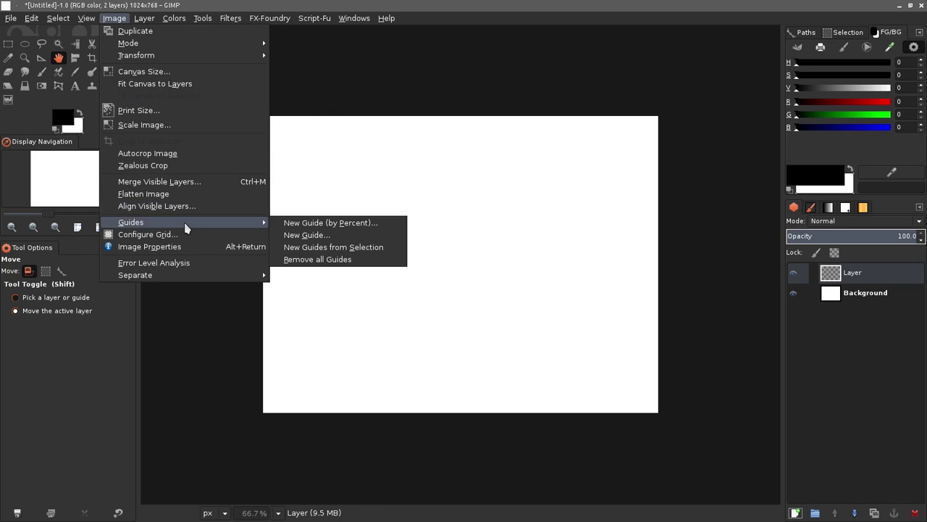
click(303, 224)
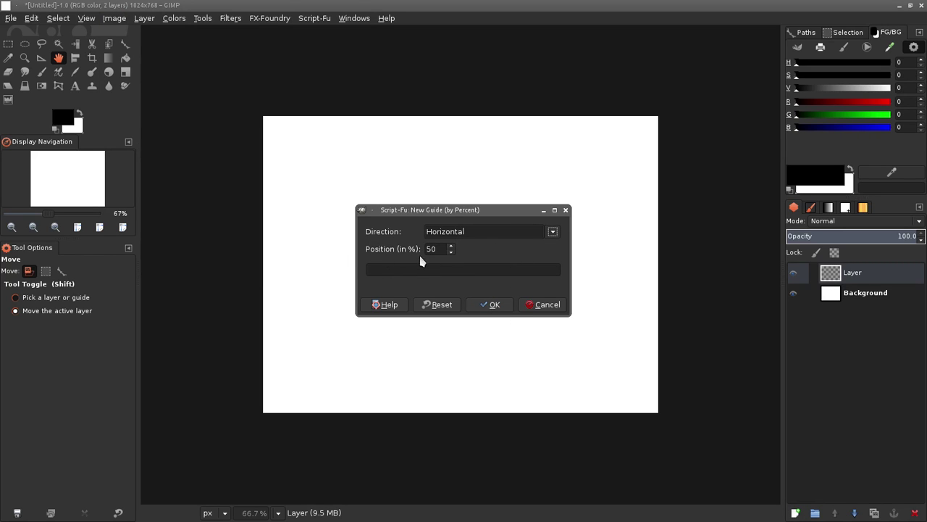
click(487, 305)
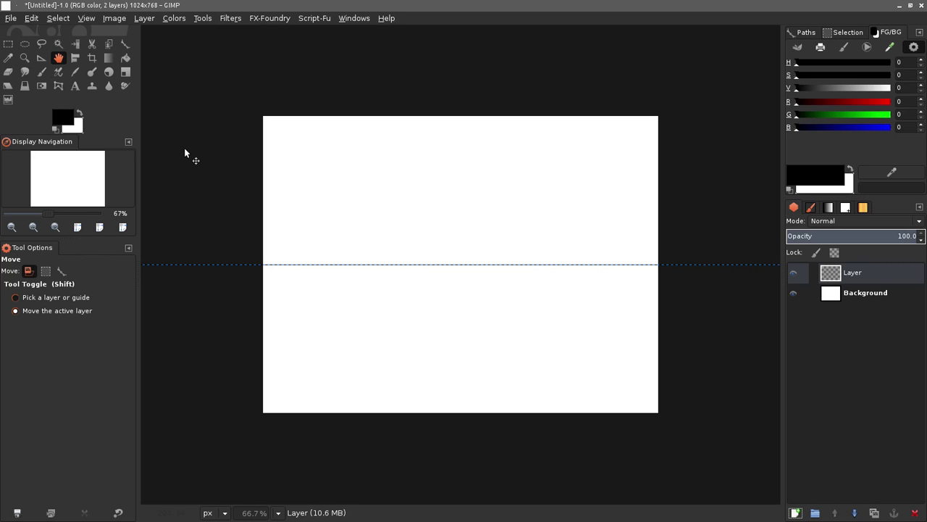
Add a vertical guide by percent at the 50% position and check that snapping to guides is enabled.
click(107, 22)
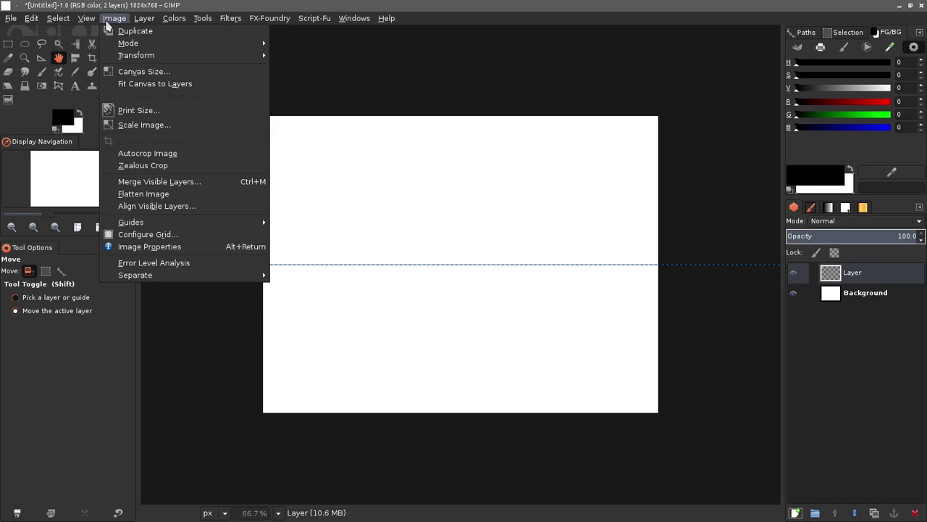
mouse_move(173, 224)
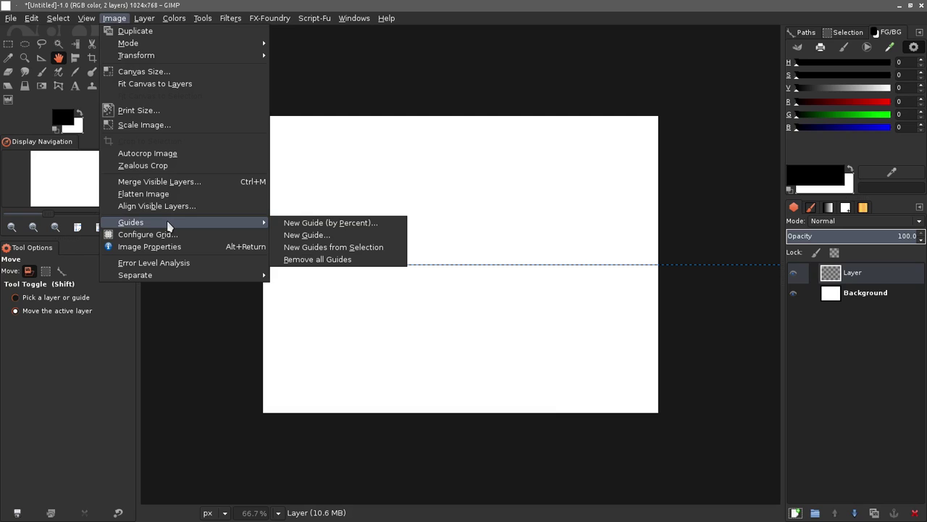
click(315, 225)
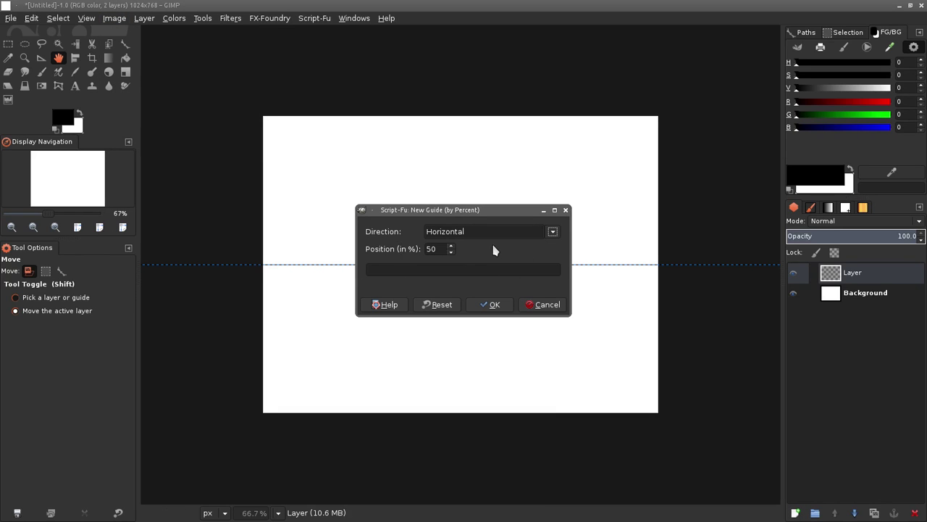
click(553, 232)
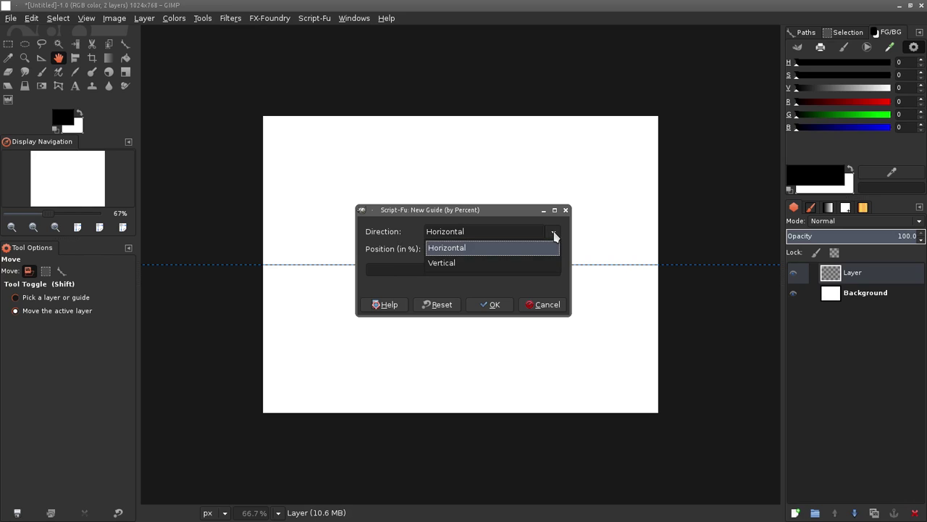
click(515, 263)
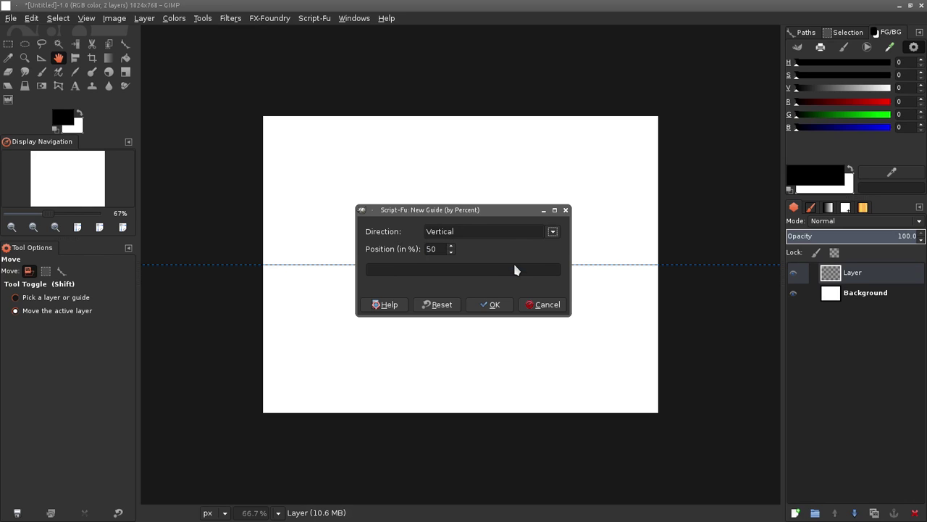
click(491, 304)
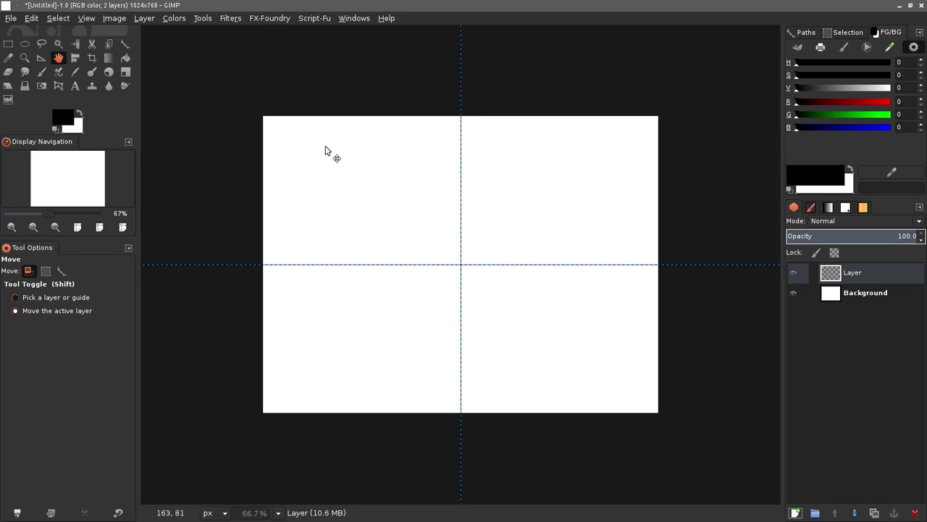
click(88, 19)
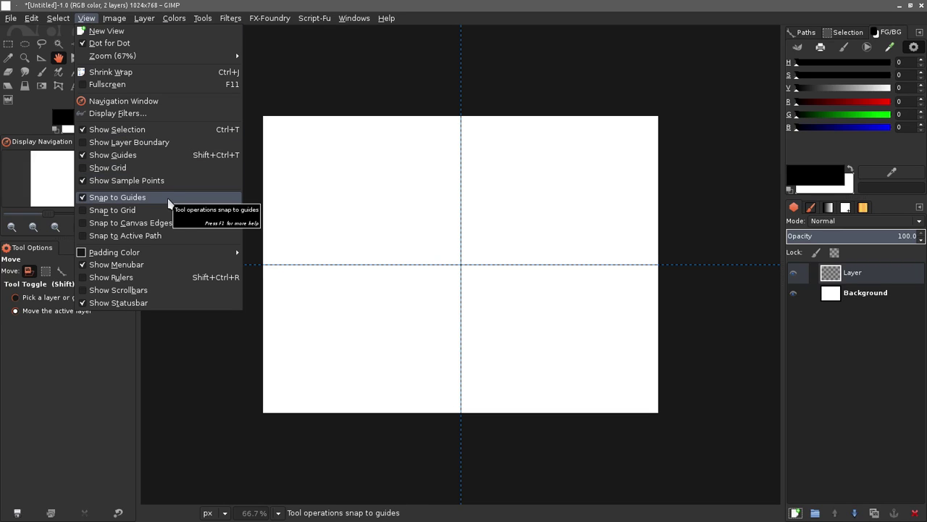
click(484, 20)
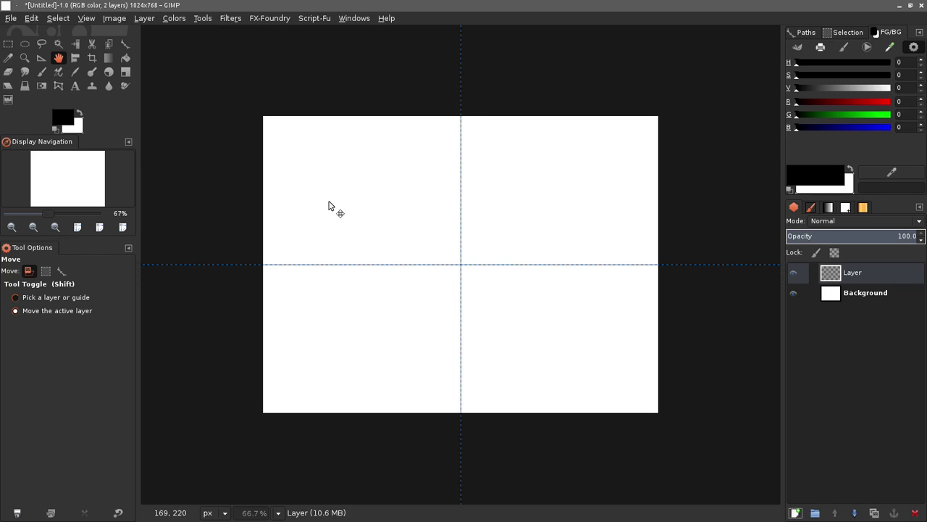
Make a circular Ellipse Select selection of about 626 px centred on the guide crossing, in replace mode with edges feathered at radius 4.
click(24, 45)
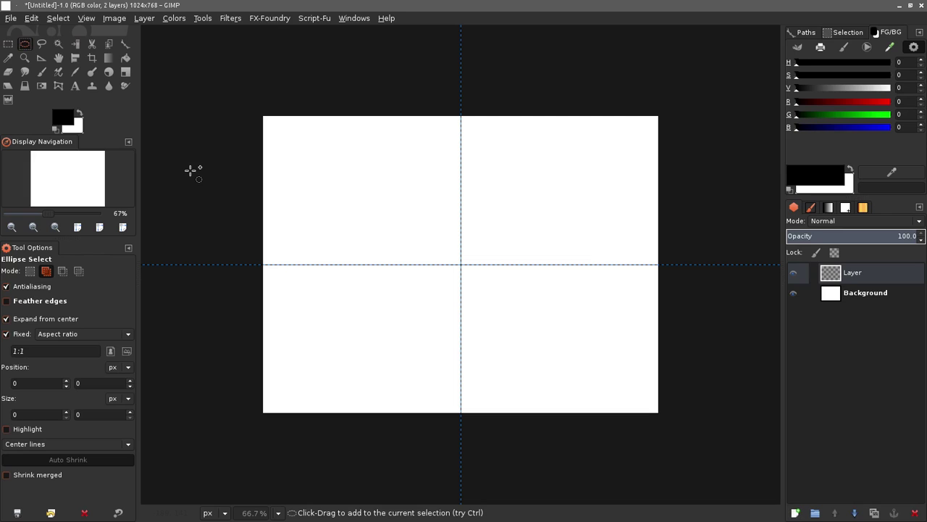
click(30, 271)
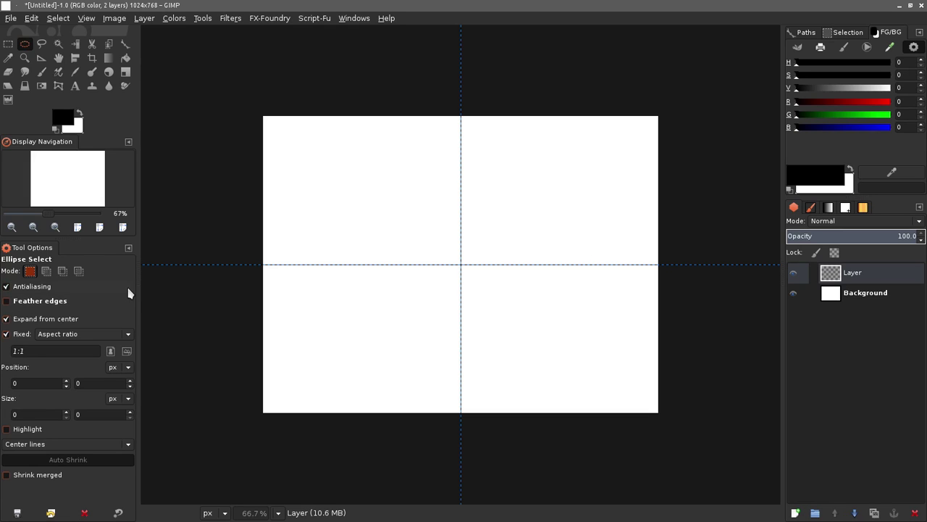
click(7, 303)
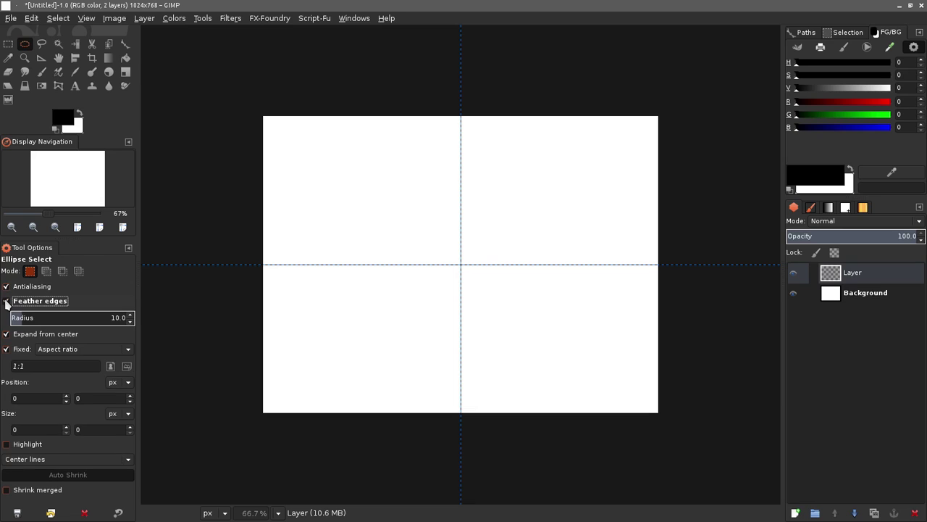
click(130, 321)
click(131, 321)
click(131, 322)
click(131, 321)
click(131, 321)
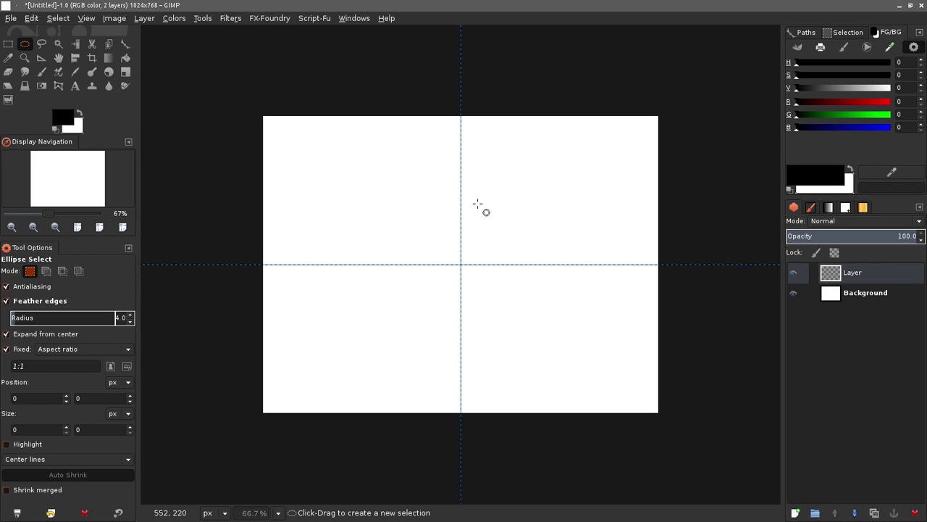
drag(460, 265, 583, 314)
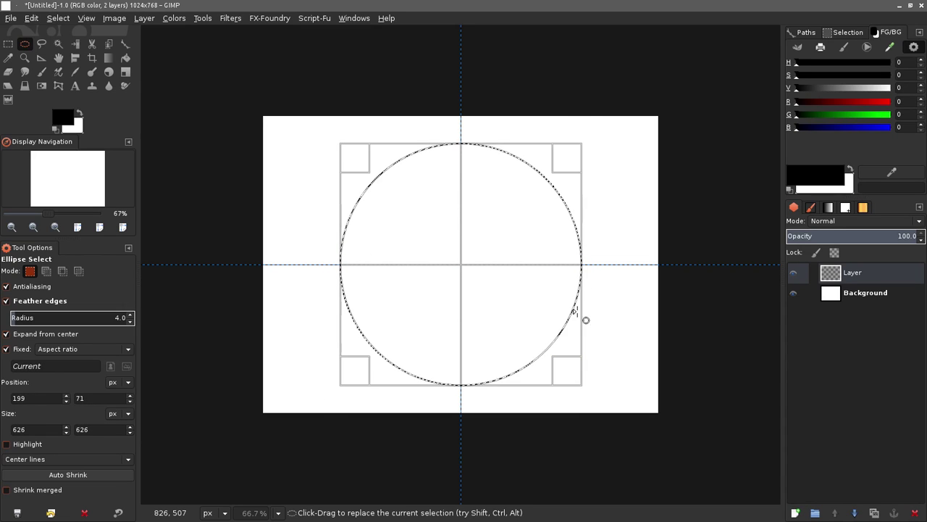
click(482, 303)
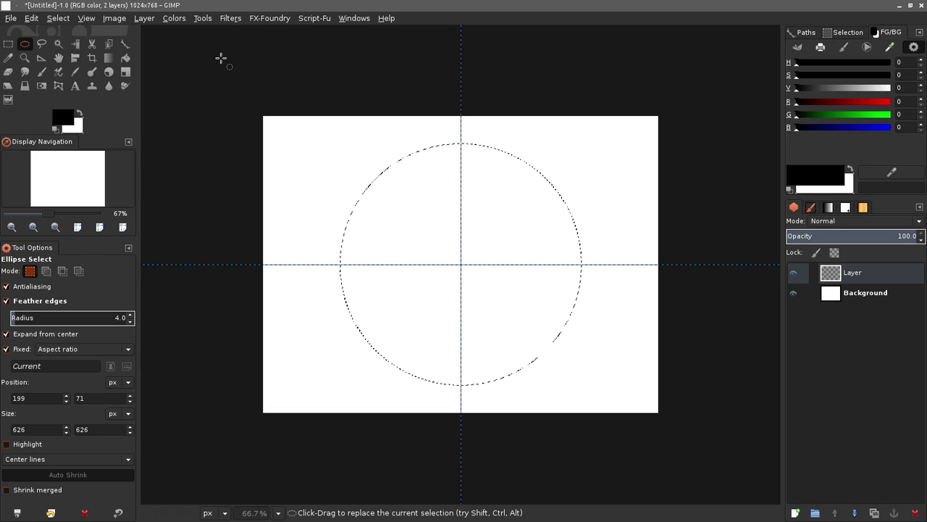
Activate the Blend tool and bring up the list of gradient presets.
click(107, 59)
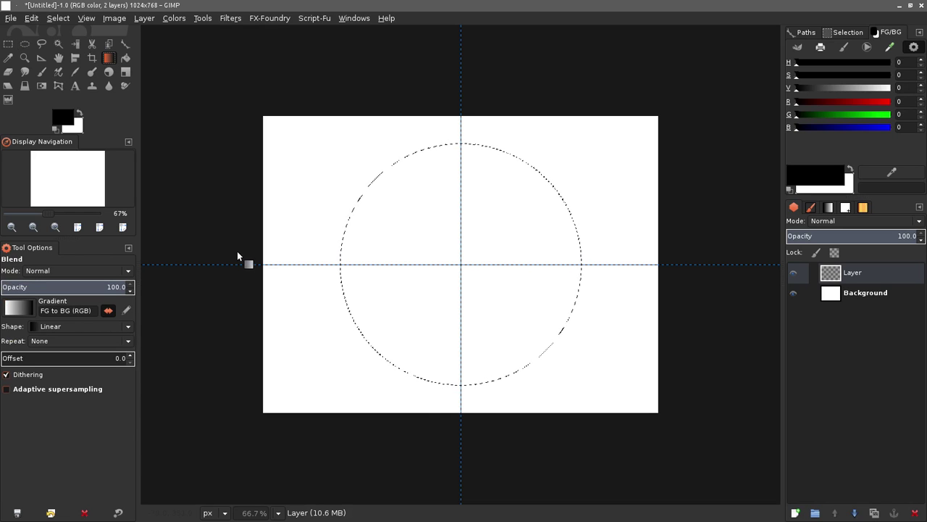
click(828, 207)
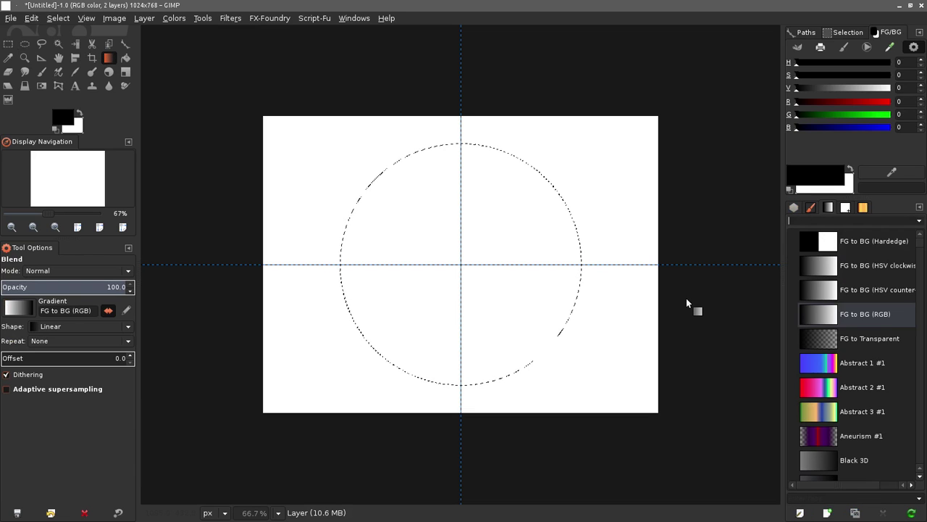
scroll(862, 366, down, 4)
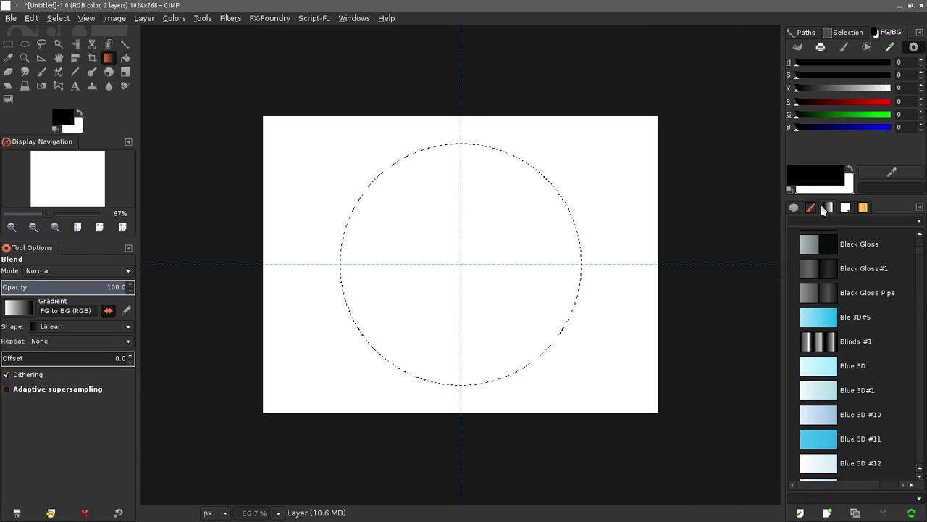
scroll(833, 363, down, 1)
scroll(829, 340, up, 3)
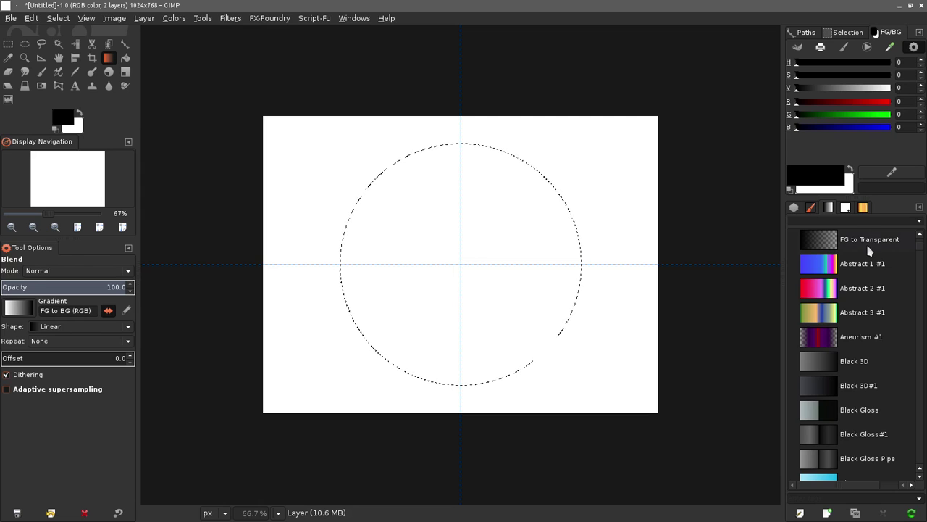
click(363, 21)
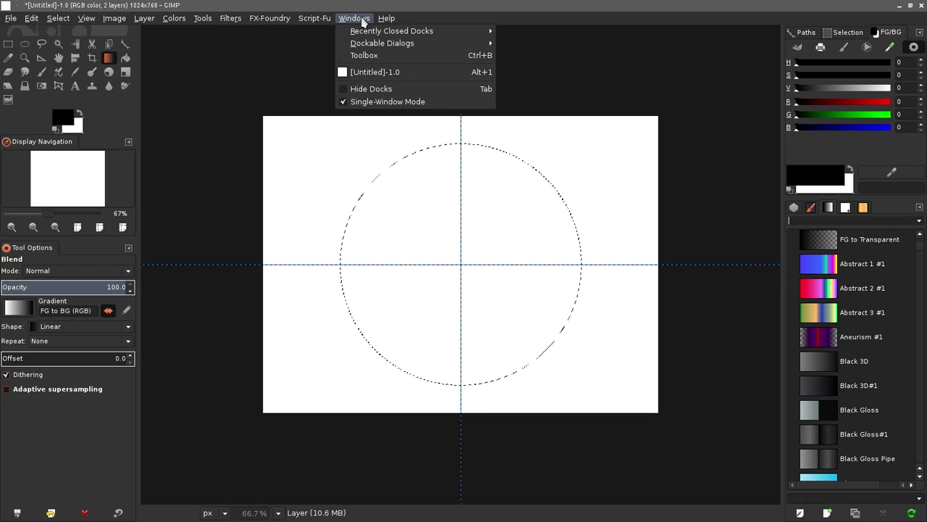
mouse_move(367, 46)
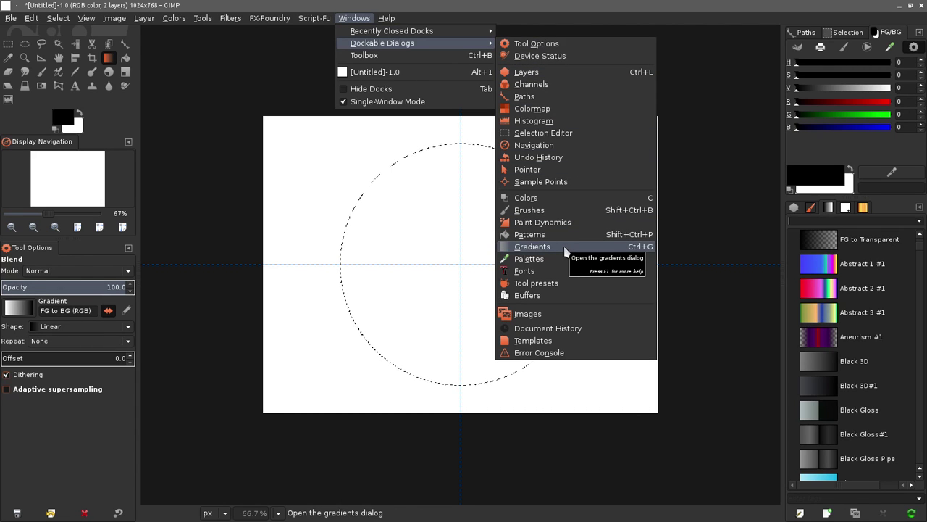
click(690, 171)
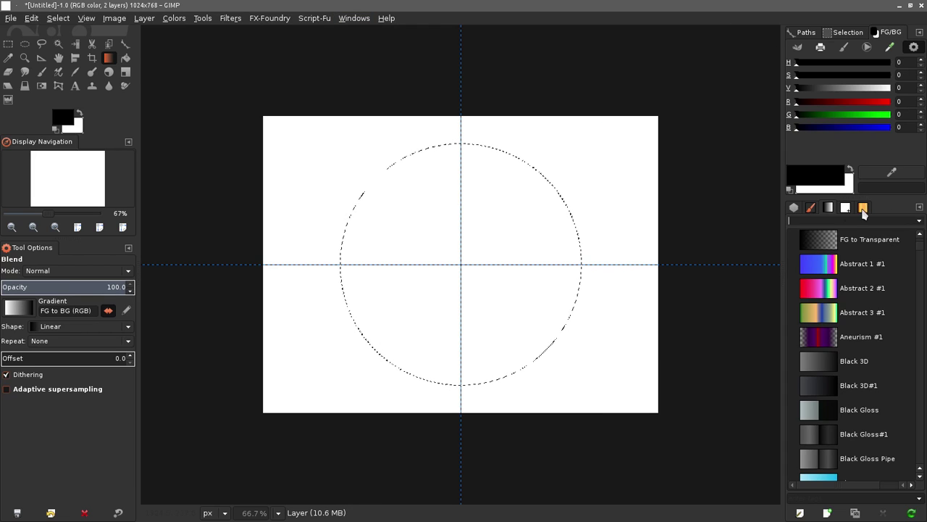
click(920, 207)
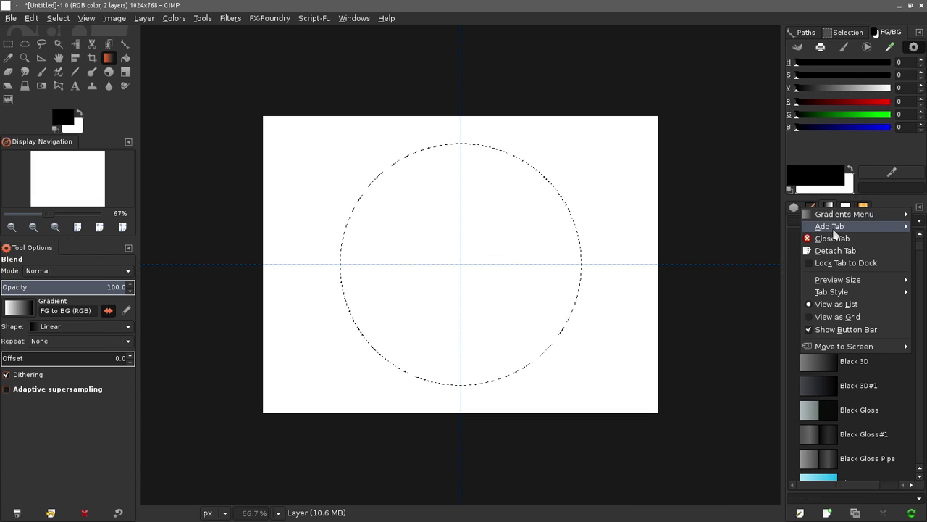
mouse_move(833, 229)
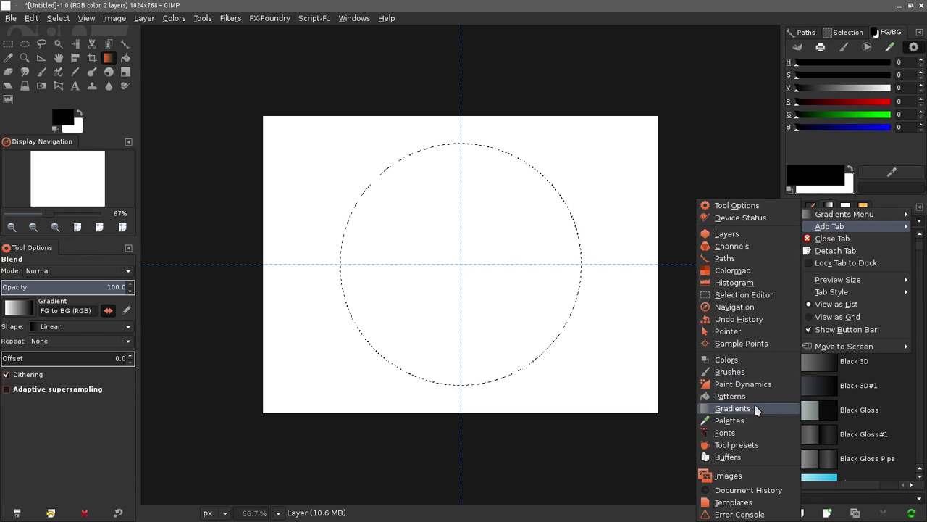
click(616, 28)
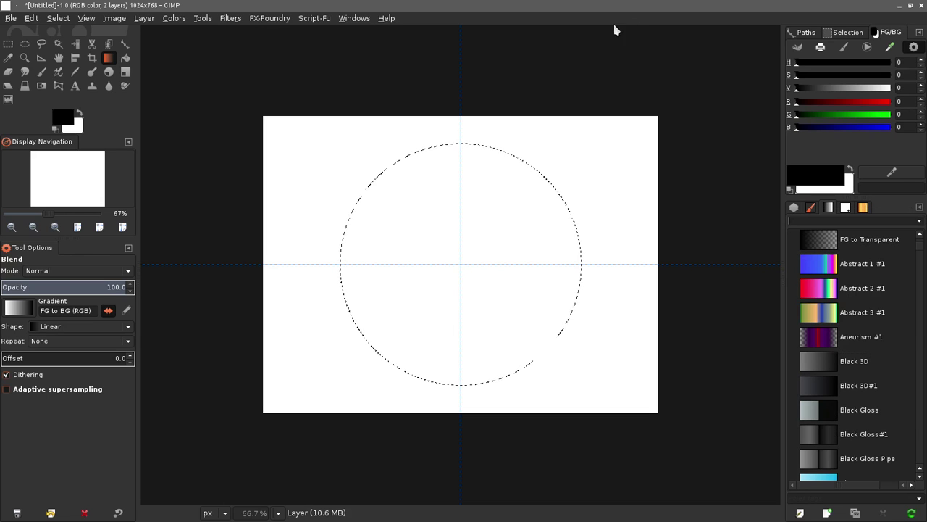
Choose the Metallic Something #1 gradient preset for the Blend tool and return to the layer list.
scroll(845, 384, down, 6)
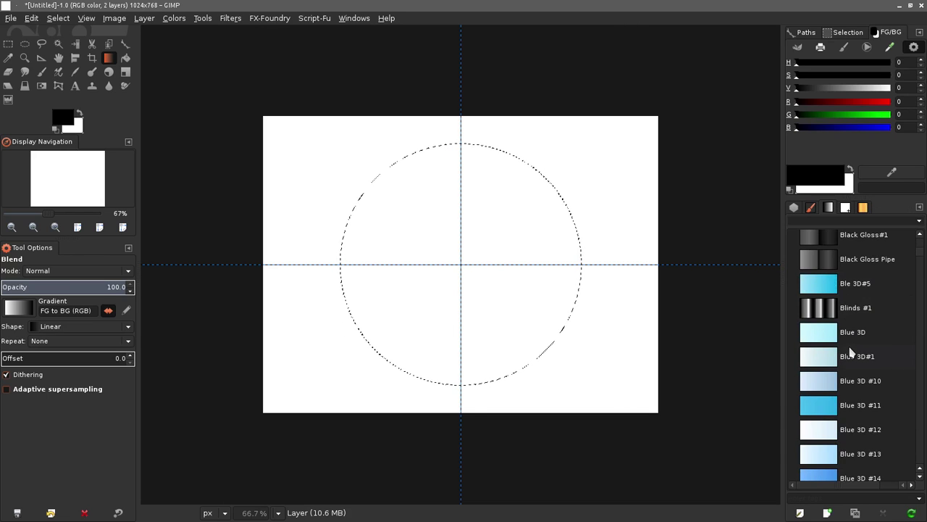
scroll(817, 369, down, 10)
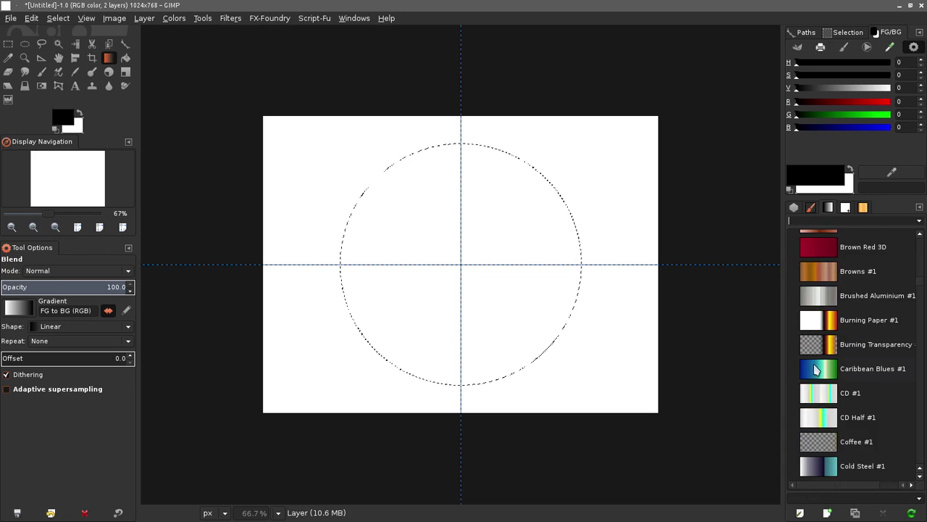
scroll(830, 357, down, 12)
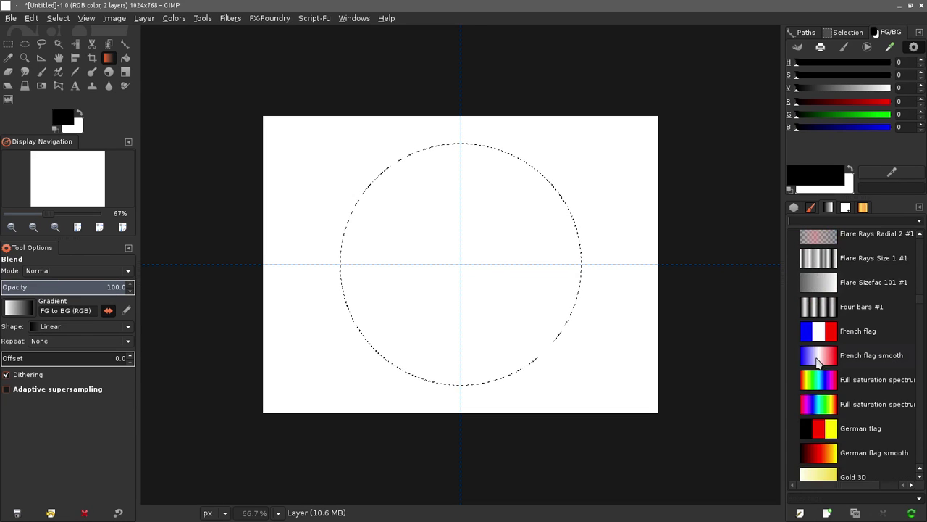
scroll(817, 364, down, 12)
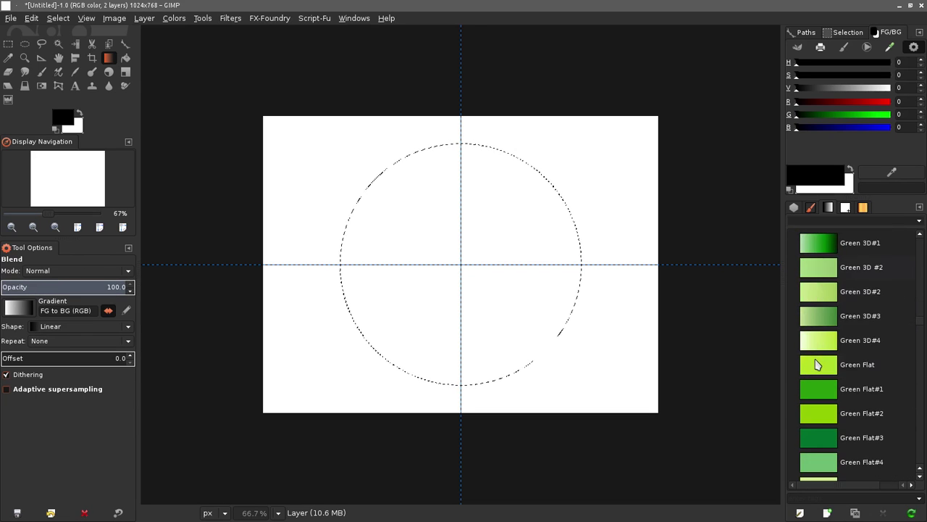
scroll(816, 364, down, 10)
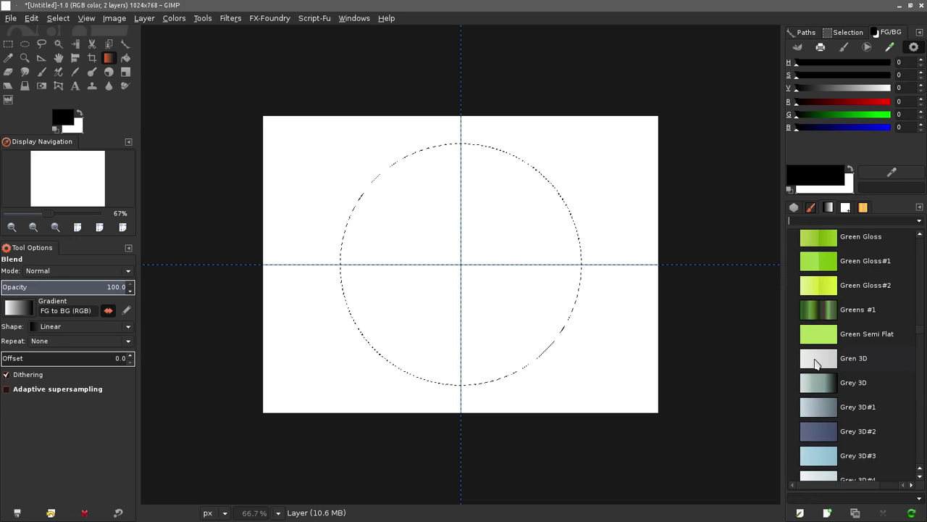
scroll(817, 364, down, 3)
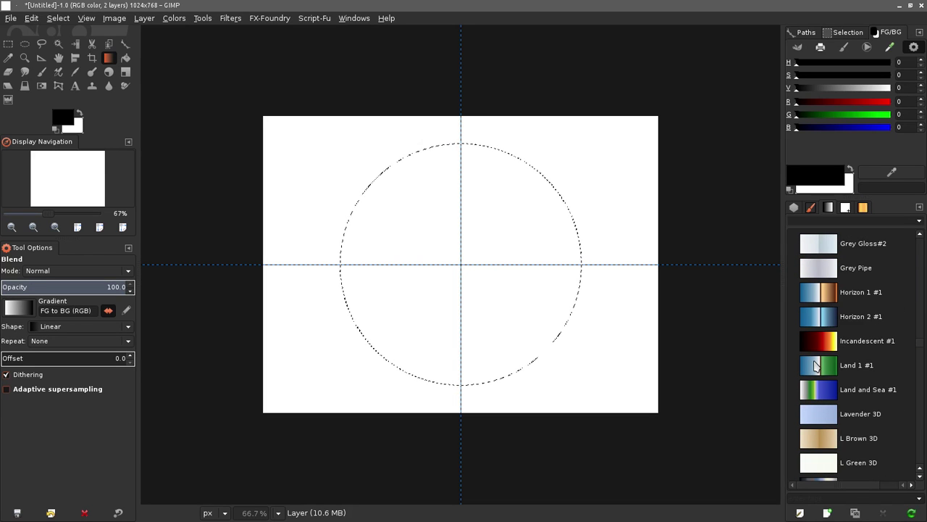
scroll(816, 365, down, 1)
scroll(817, 364, down, 2)
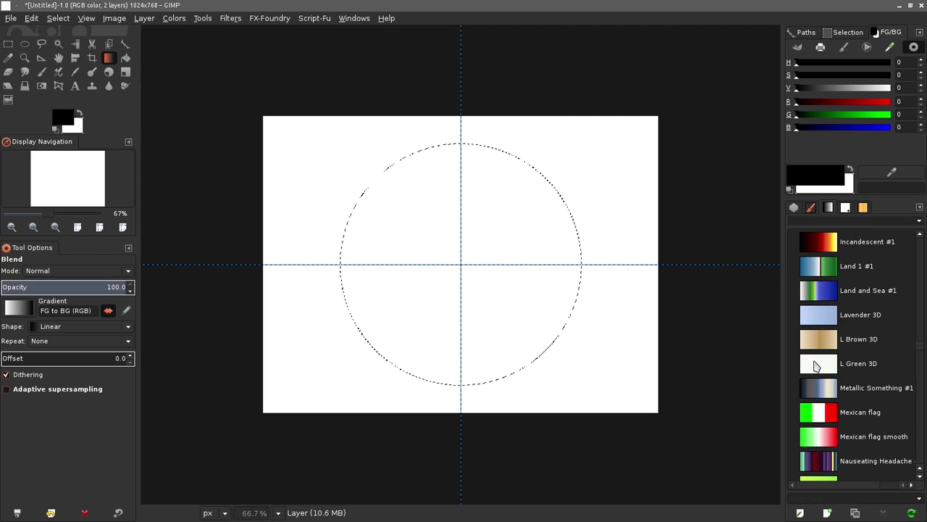
click(821, 392)
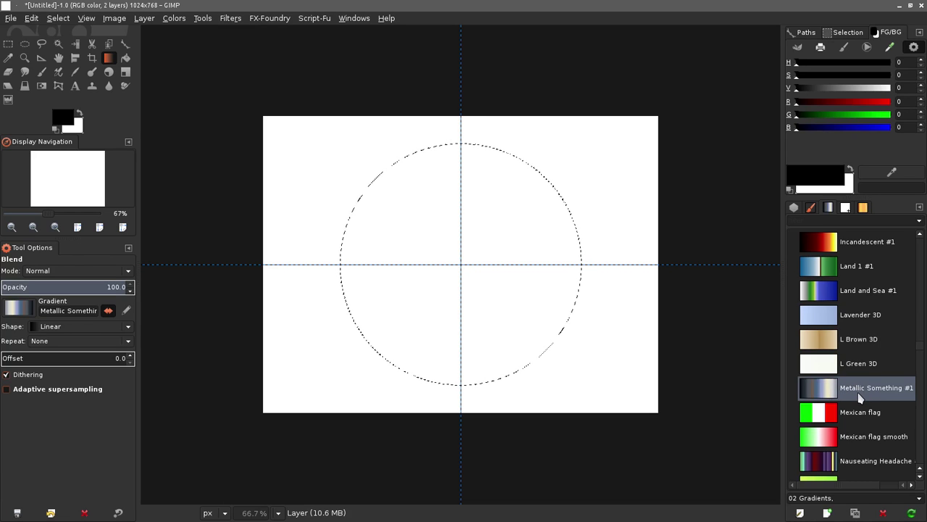
drag(864, 393, 105, 280)
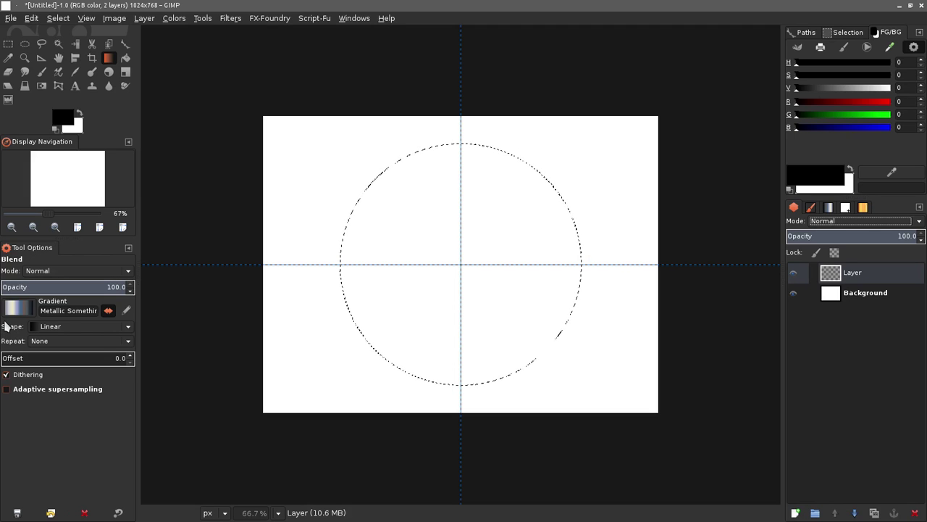
Fill the circular selection with a Conical (sym) gradient from the guide crossing straight down about 312 px to the circle's edge, and hide the guides.
click(129, 328)
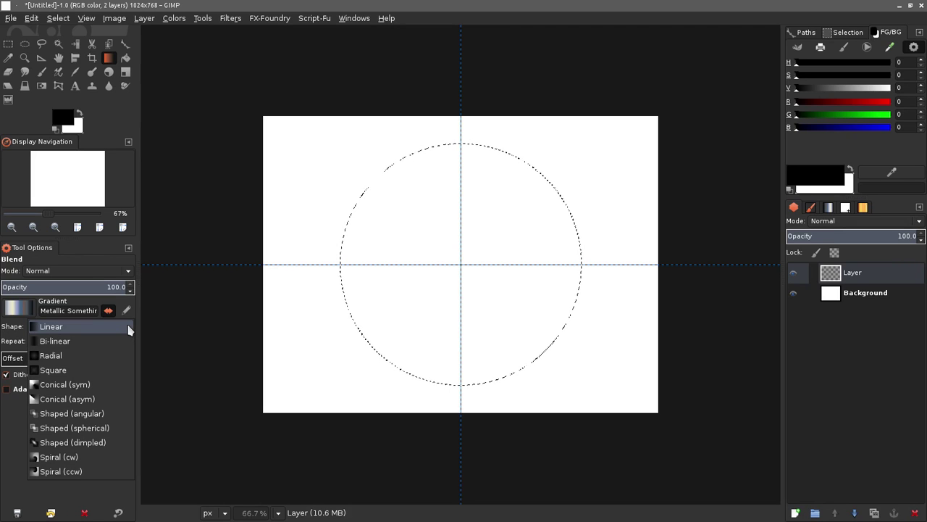
click(105, 390)
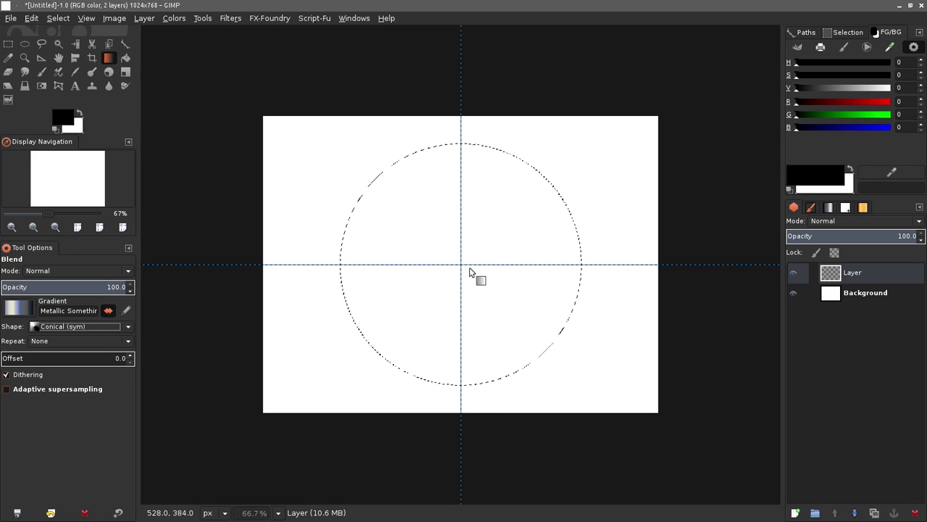
drag(461, 266, 462, 351)
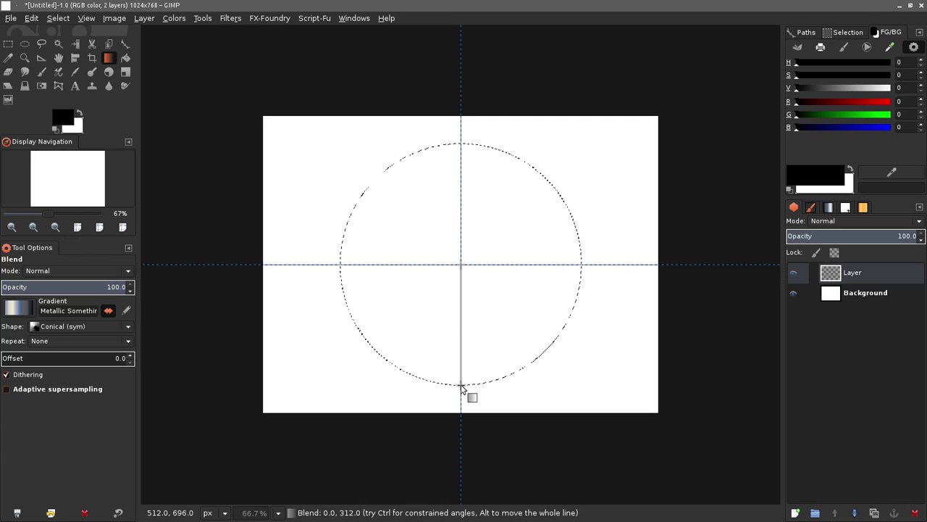
drag(461, 388, 461, 387)
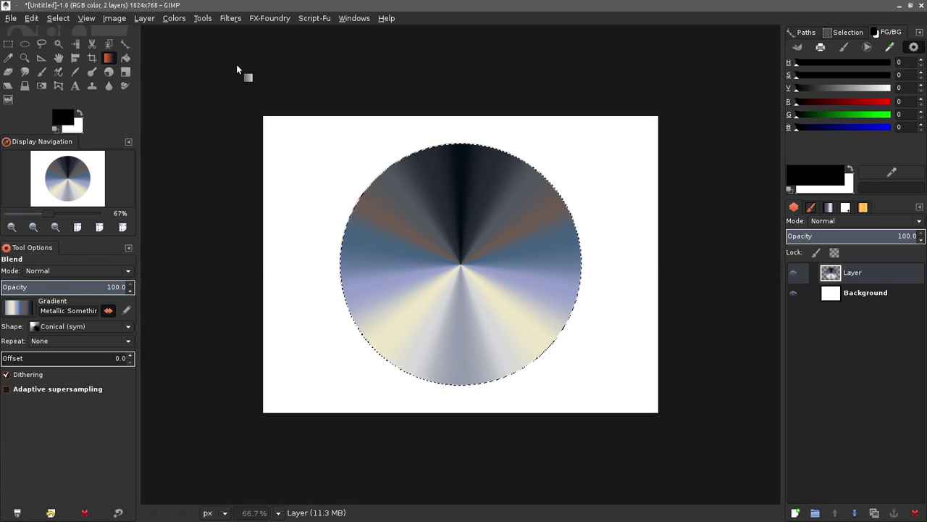
click(87, 20)
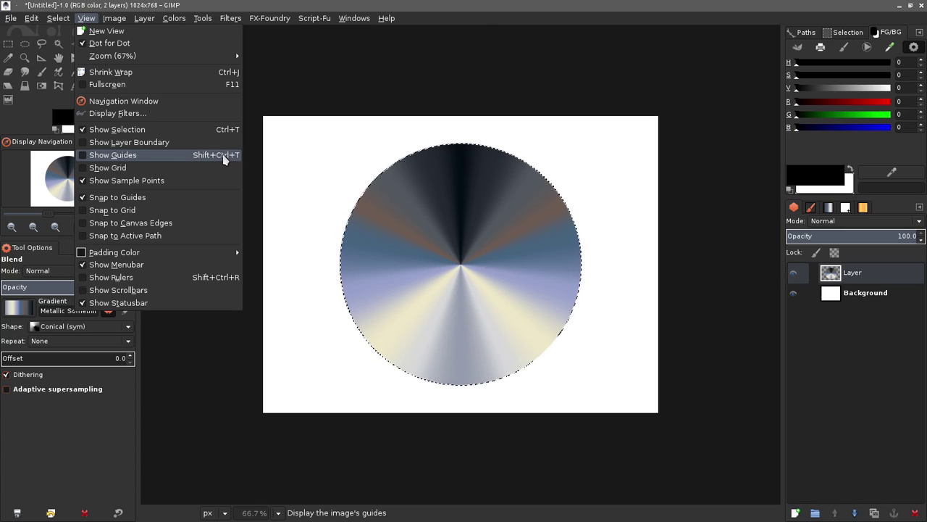
click(467, 27)
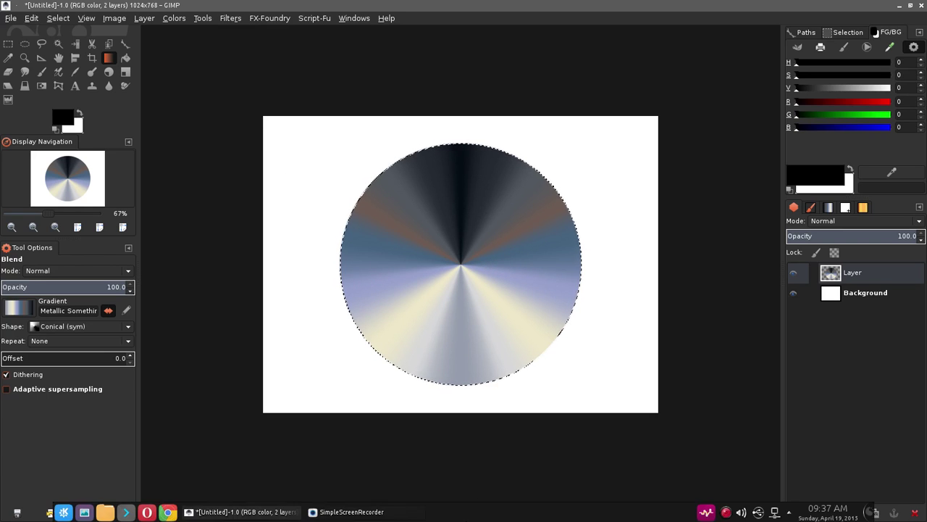
Apply HSV Noise to the gradient circle with Holdness 2, Hue 65, Saturation 92 and Value 37.
click(233, 19)
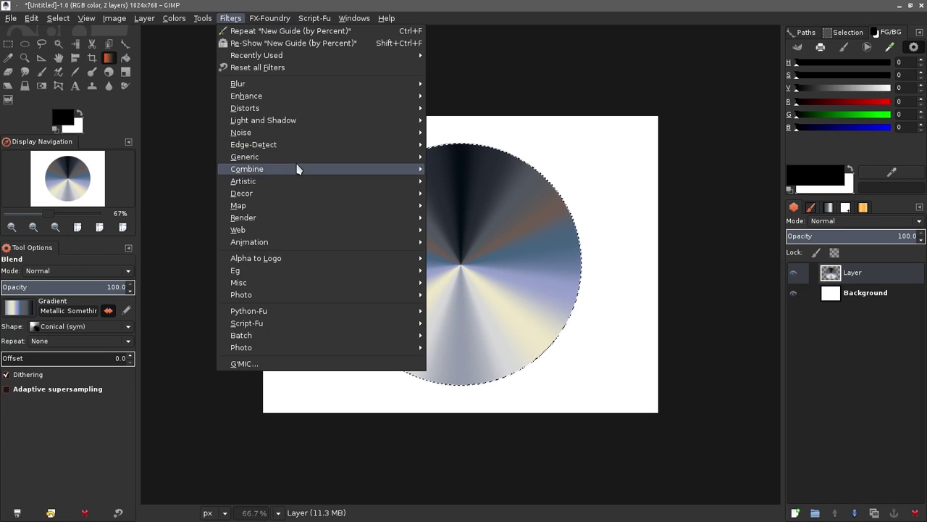
mouse_move(307, 135)
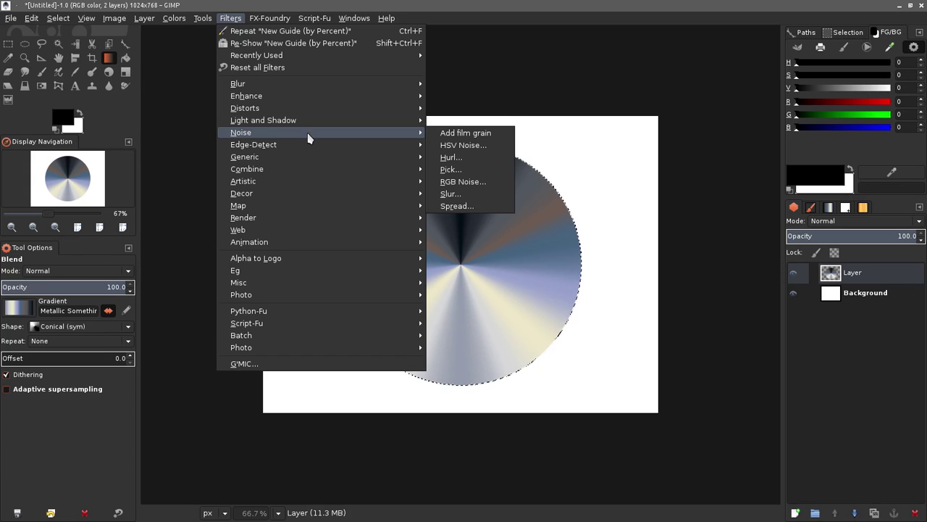
click(488, 148)
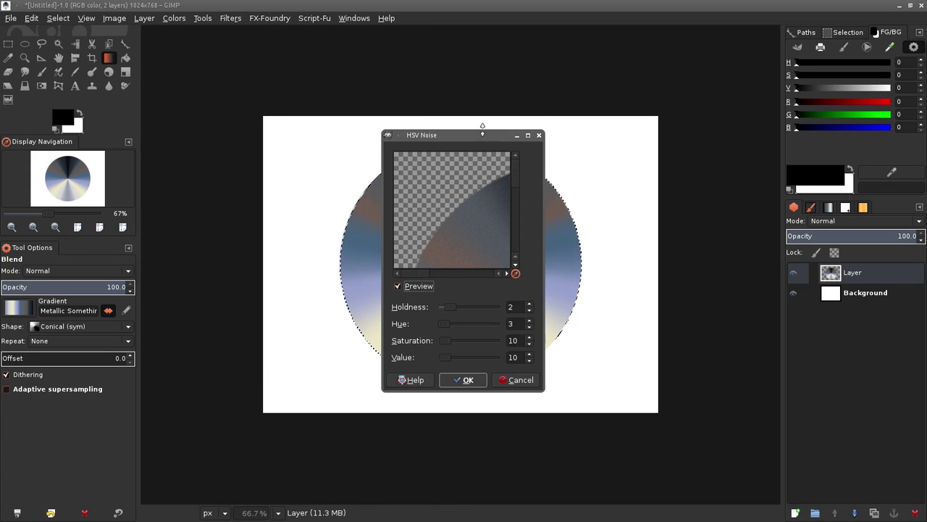
drag(483, 135, 675, 127)
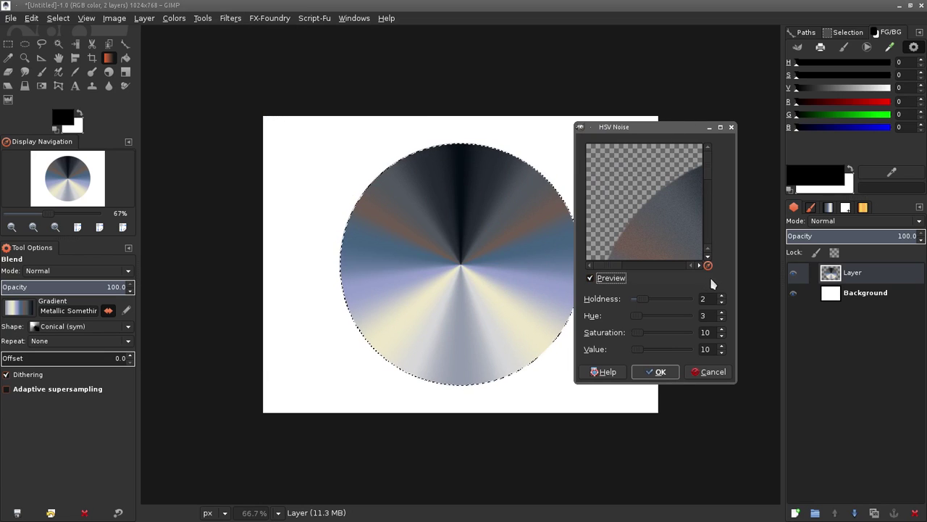
drag(708, 265, 722, 274)
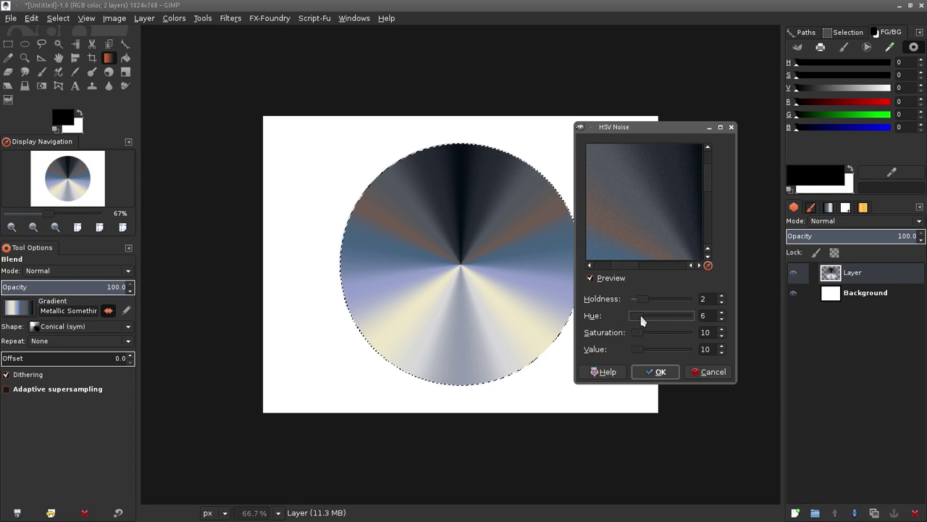
drag(641, 316, 657, 340)
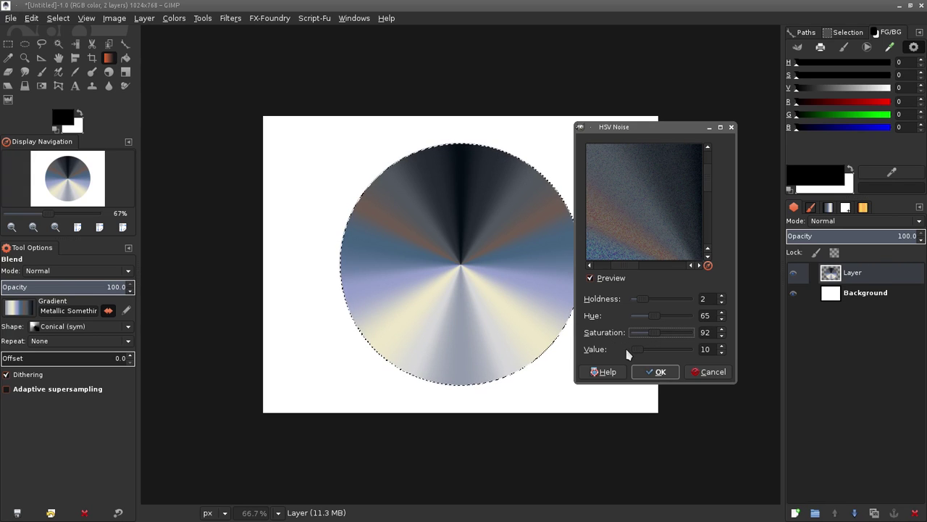
drag(643, 353, 645, 354)
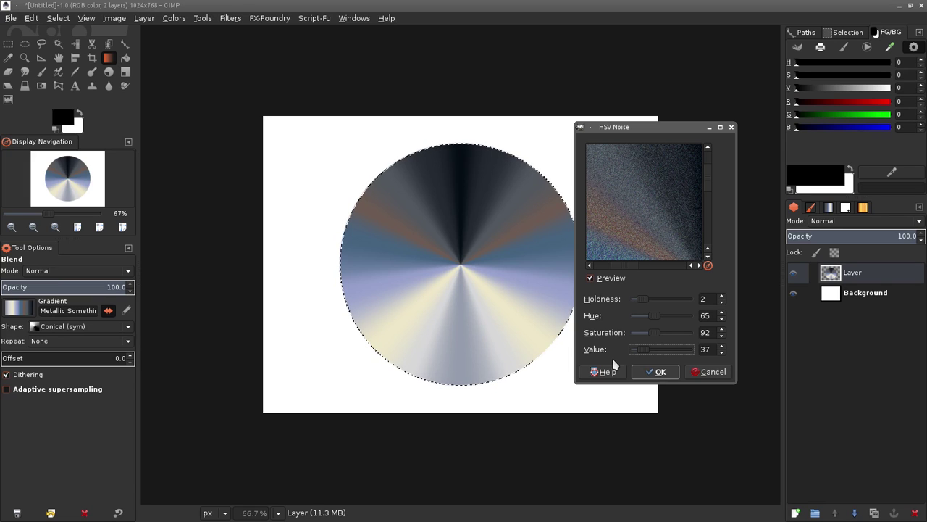
click(660, 373)
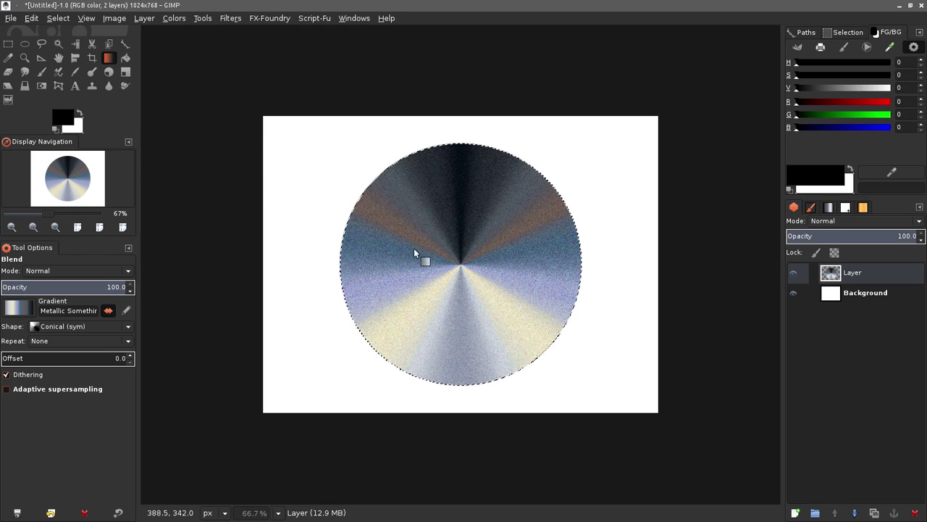
Apply a radial Motion Blur with an angle of 10, centred at 512, 384 px, to the noisy gradient circle and inspect it at 100%.
click(224, 21)
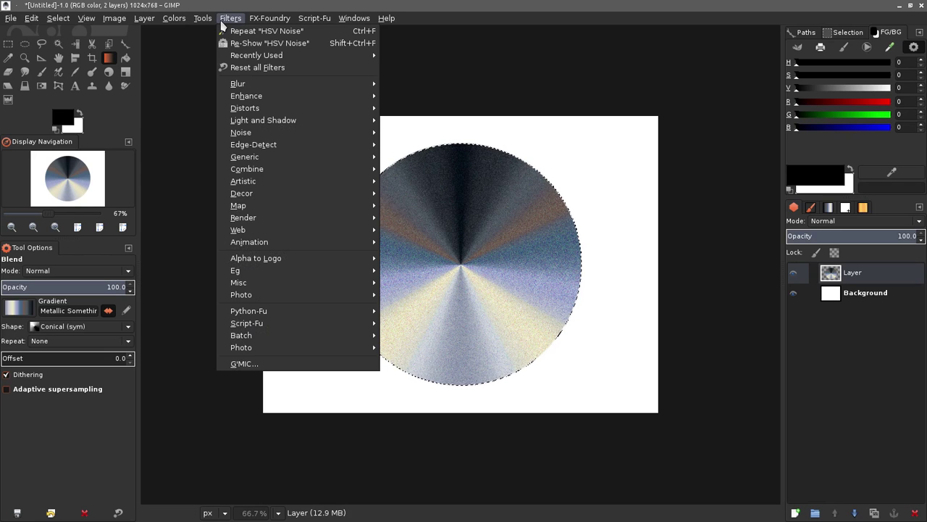
mouse_move(257, 86)
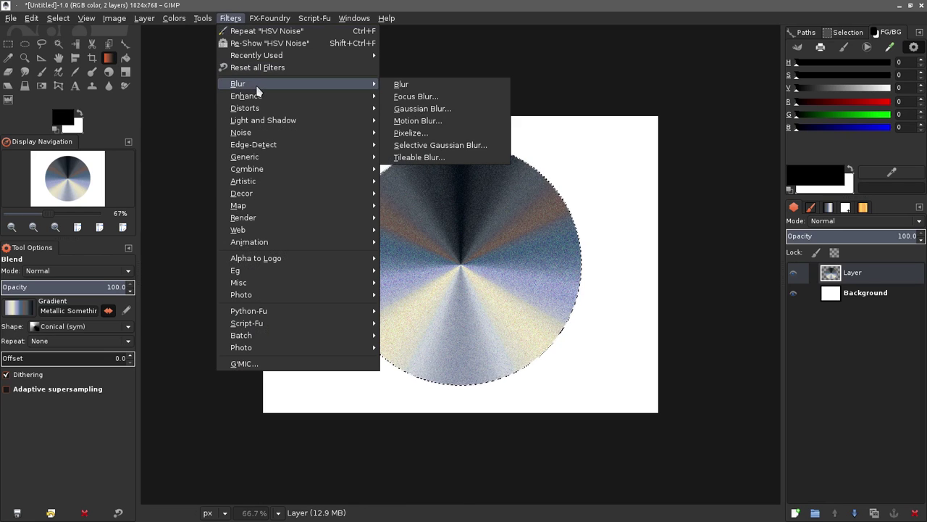
click(471, 126)
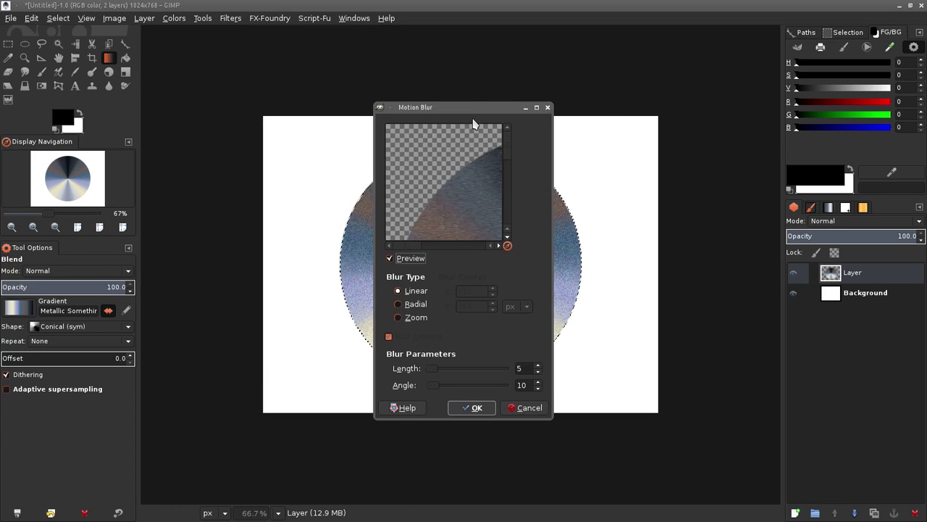
drag(463, 108, 685, 108)
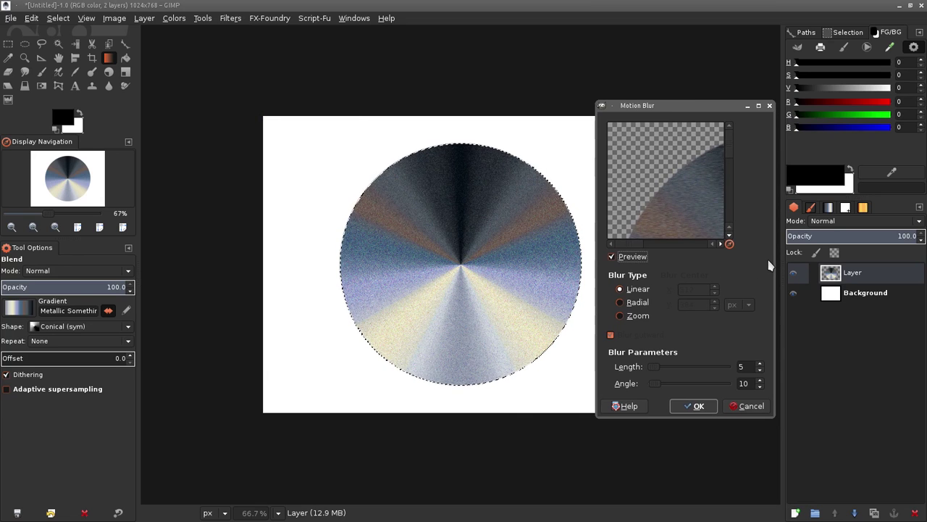
click(621, 303)
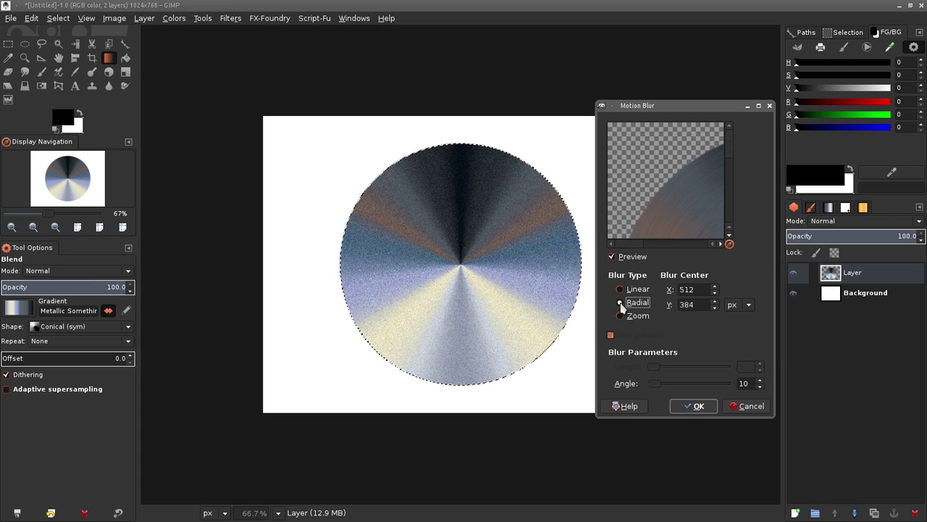
click(703, 406)
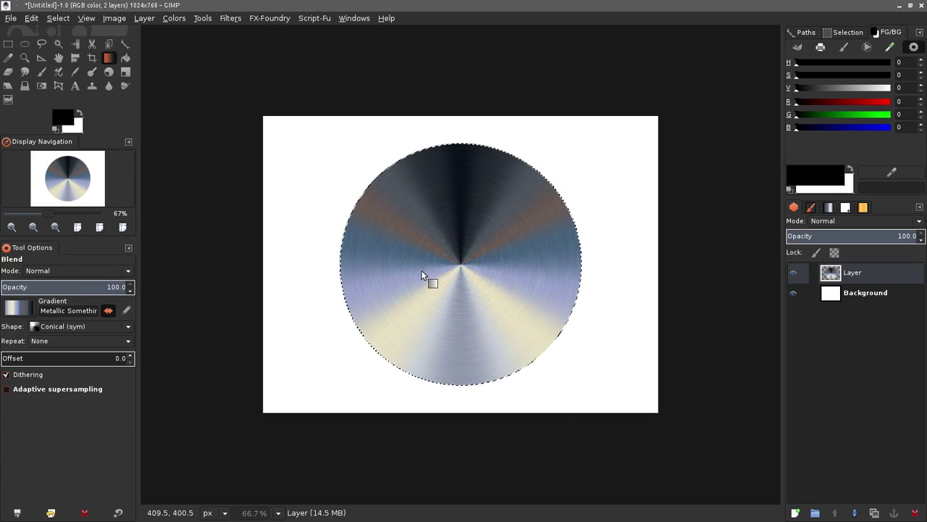
key(1)
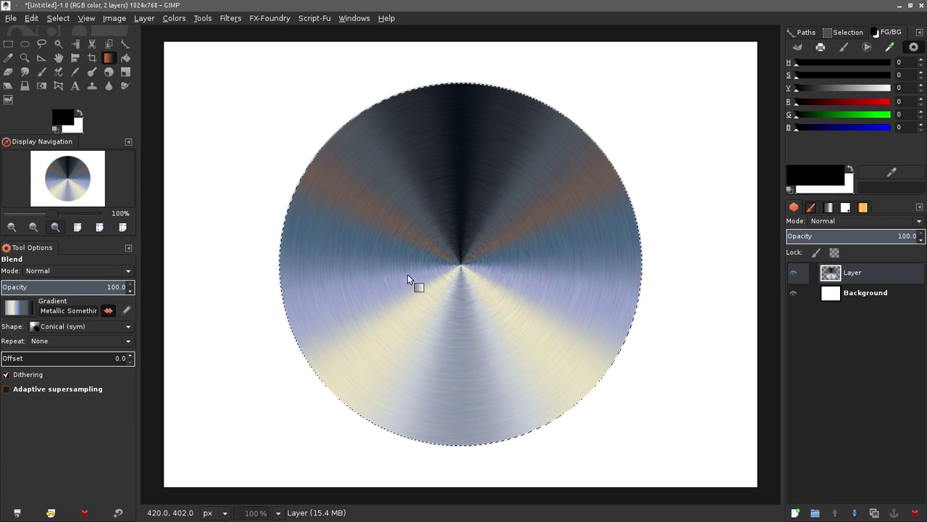
key(minus)
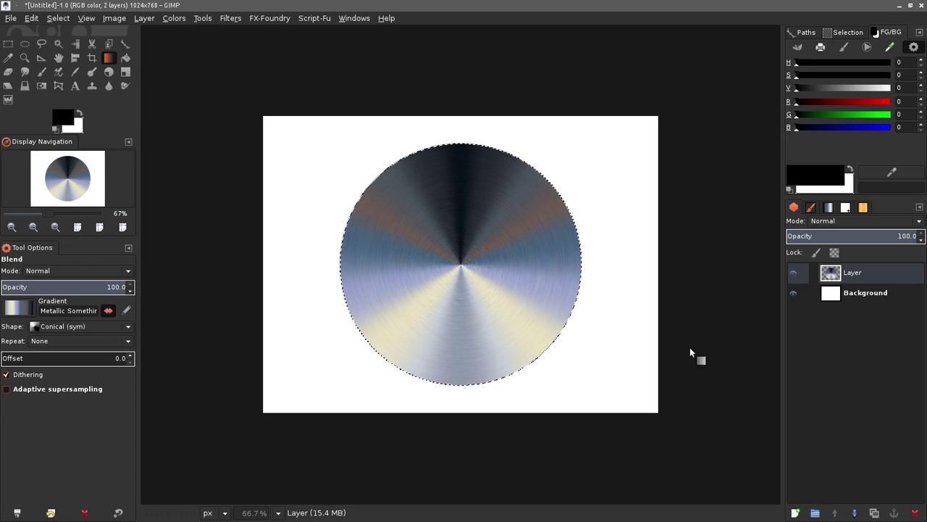
Add a new 1024 × 768 px transparent layer above the brushed circle and show the guides.
click(796, 511)
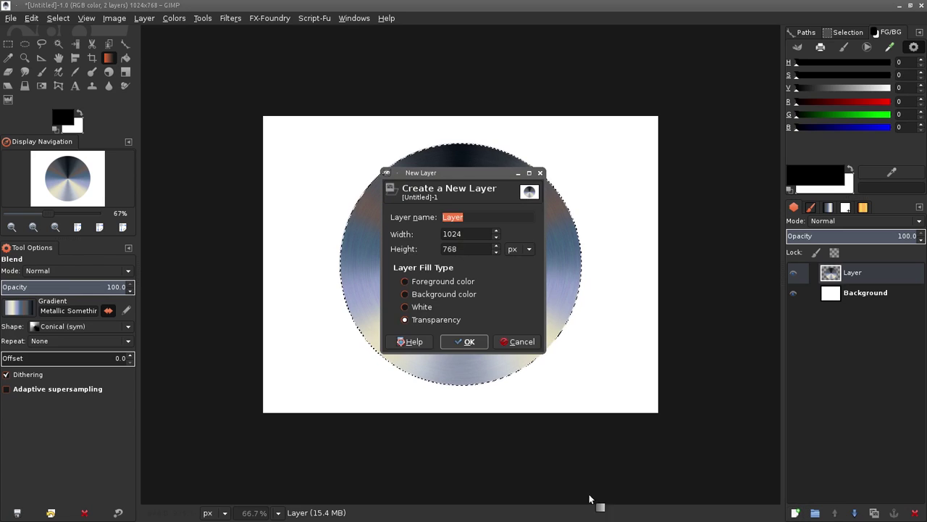
click(467, 342)
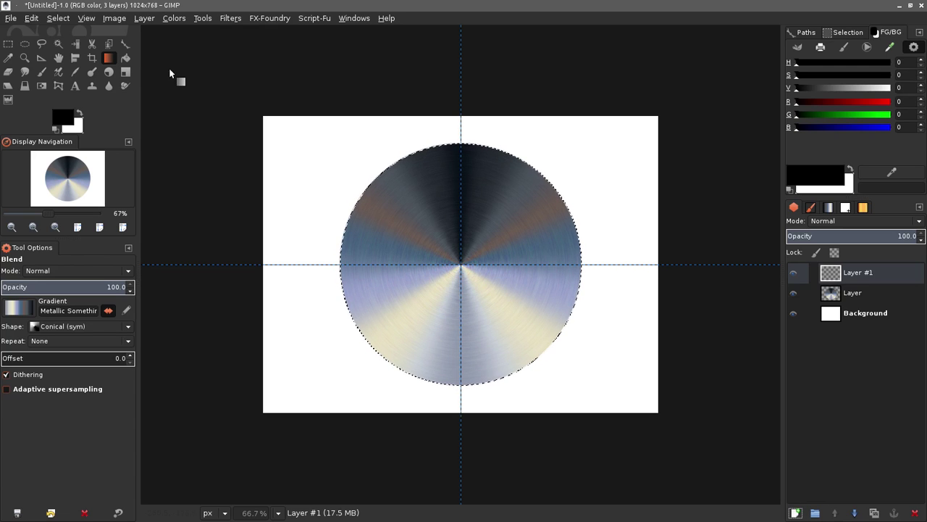
click(27, 46)
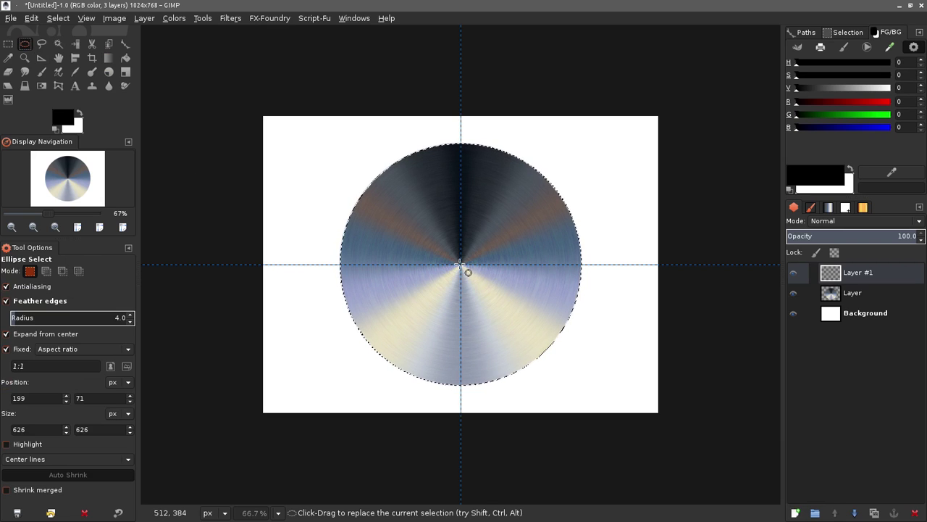
drag(459, 264, 568, 385)
key(Return)
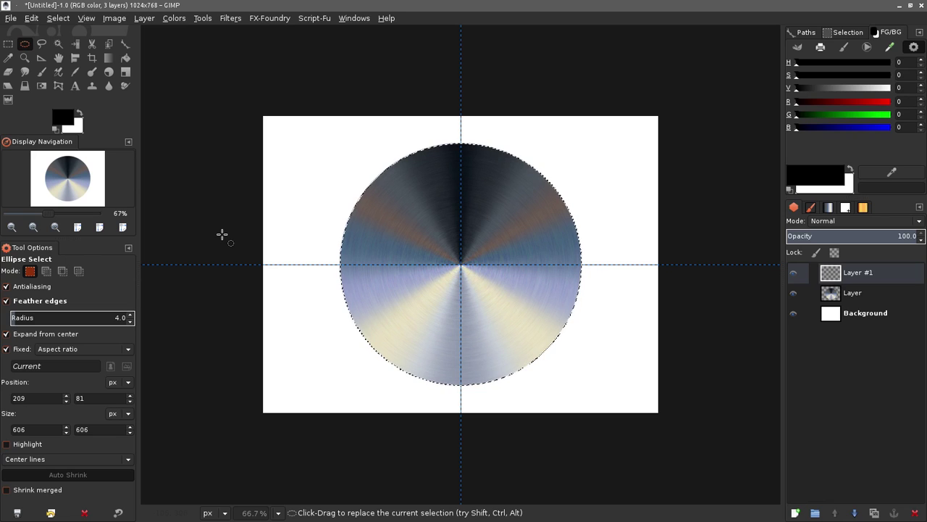
Fill the circular selection on the new layer with the Conical (sym) metallic gradient from the guide crossing diagonally to the circle's upper-right edge.
click(109, 57)
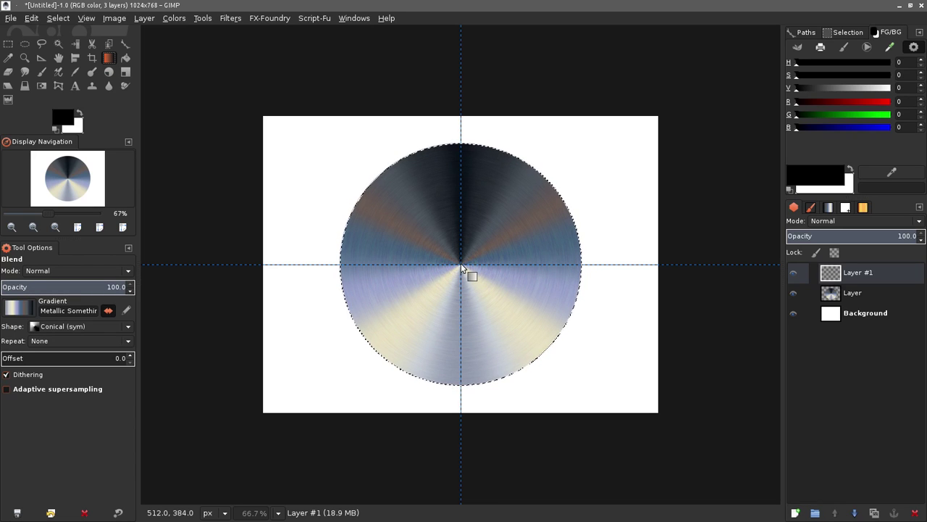
drag(460, 263, 553, 188)
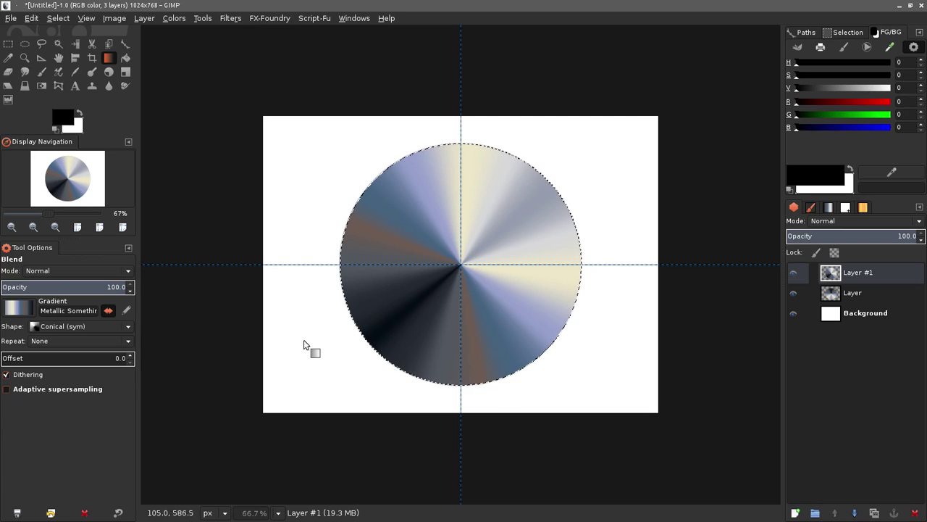
Select a circle about 585 px across, centred on the guide crossing, and clear it from the new gradient layer to leave a rim.
click(25, 44)
drag(461, 265, 550, 368)
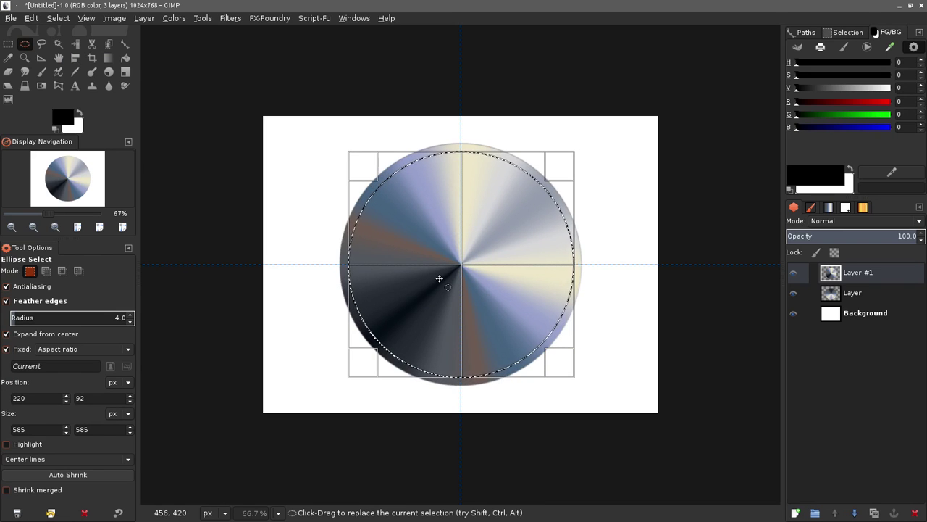
key(Delete)
Hide the guides and remove the circular selection around the brushed face.
key(End)
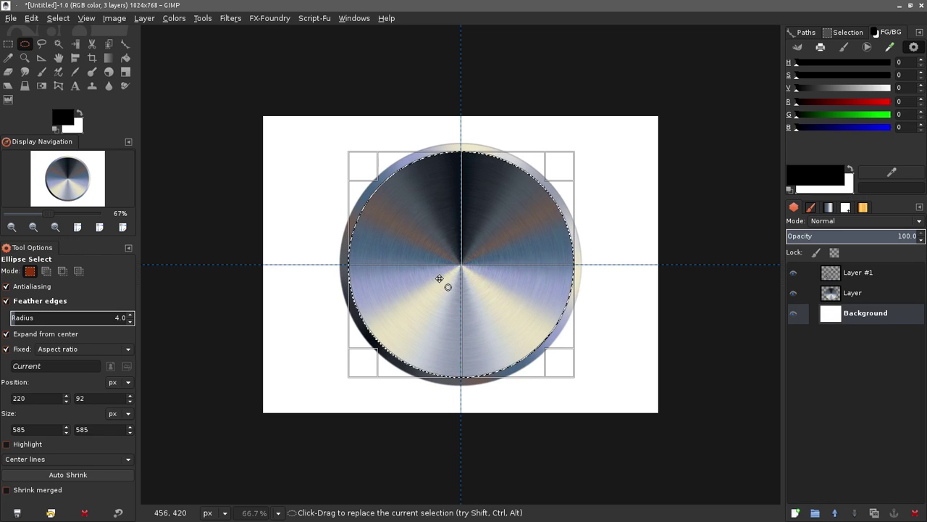
key(ctrl)
key(shift)
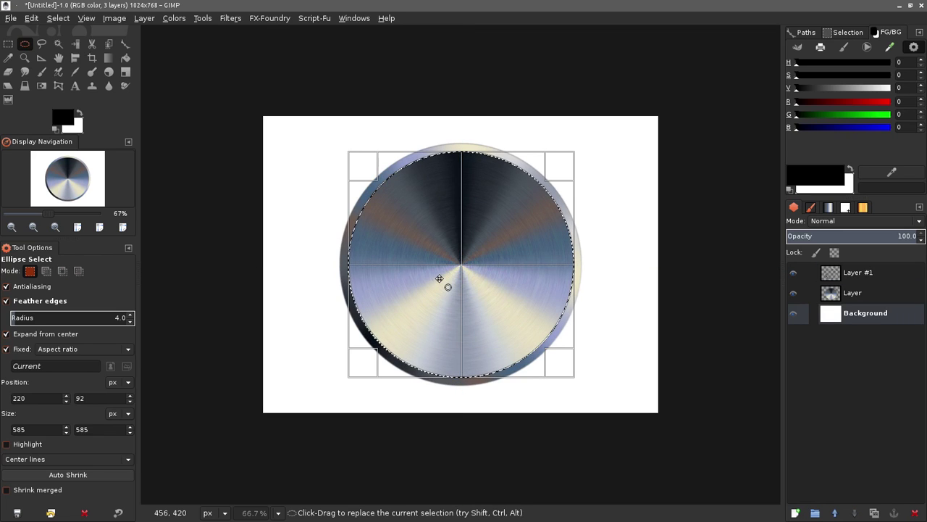
key(ctrl)
key(ctrl+shift+a)
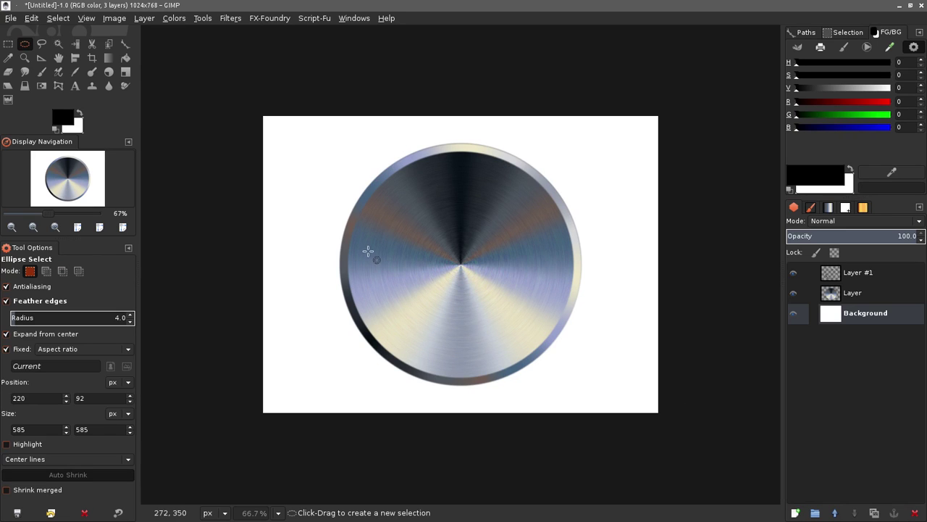
Switch to Gwenview, view the reference image knob002.jpg in the wips folder, and return to GIMP.
mouse_move(492, 518)
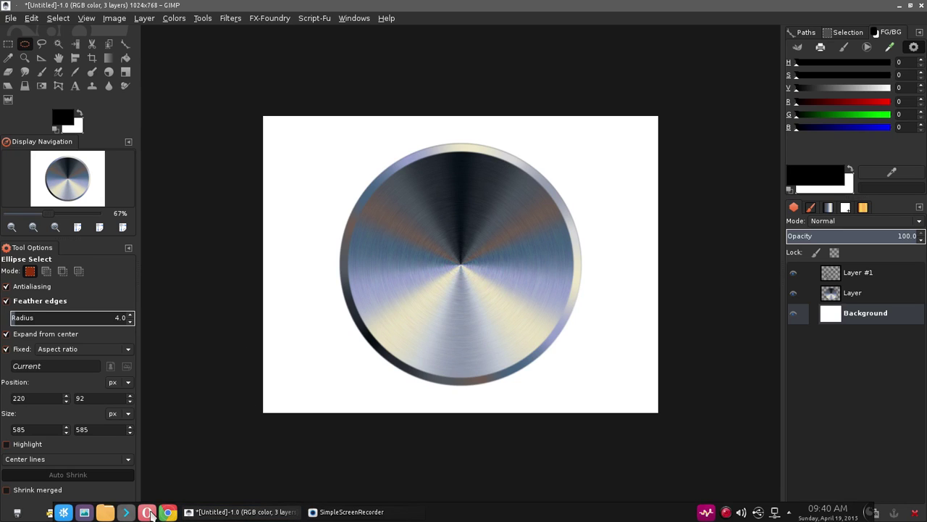
click(84, 512)
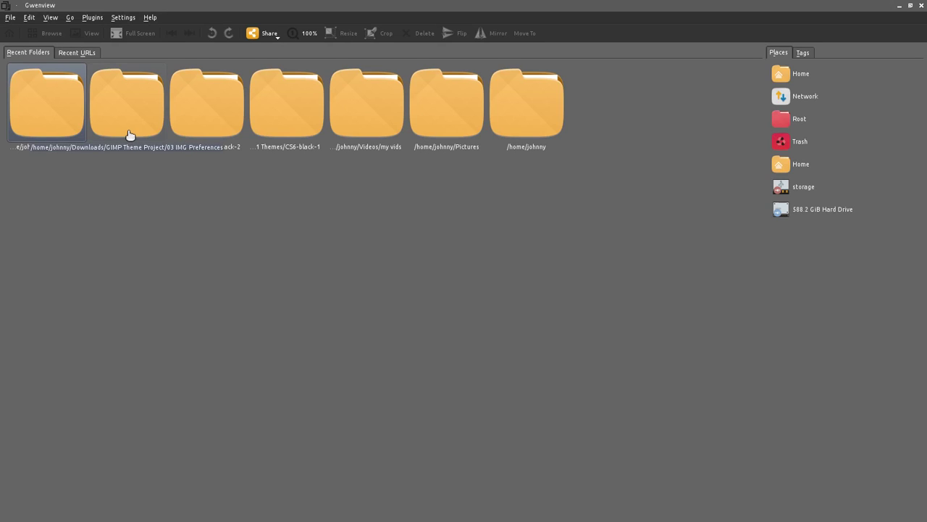
click(46, 102)
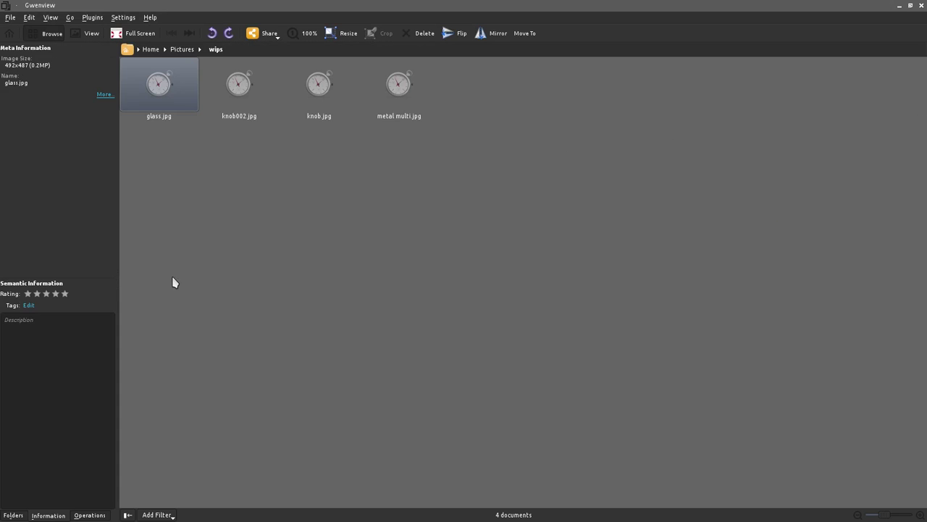
click(239, 102)
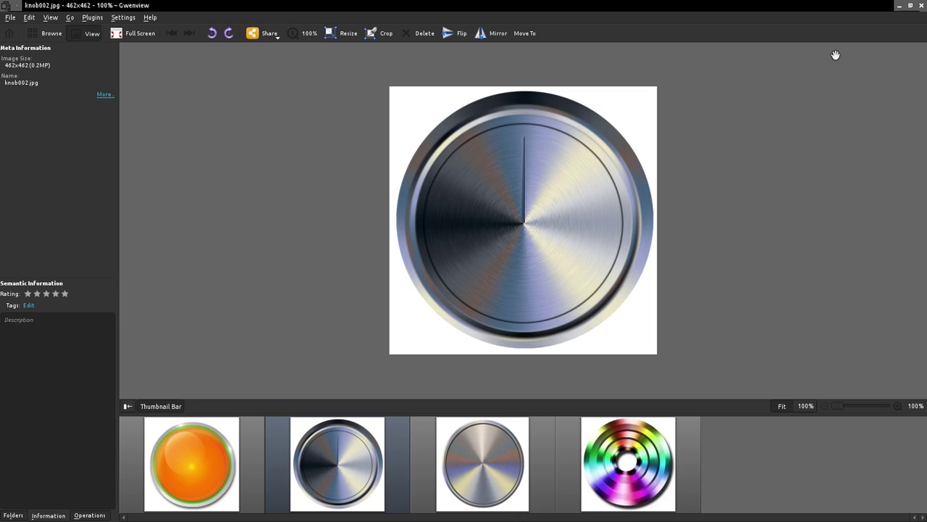
click(899, 5)
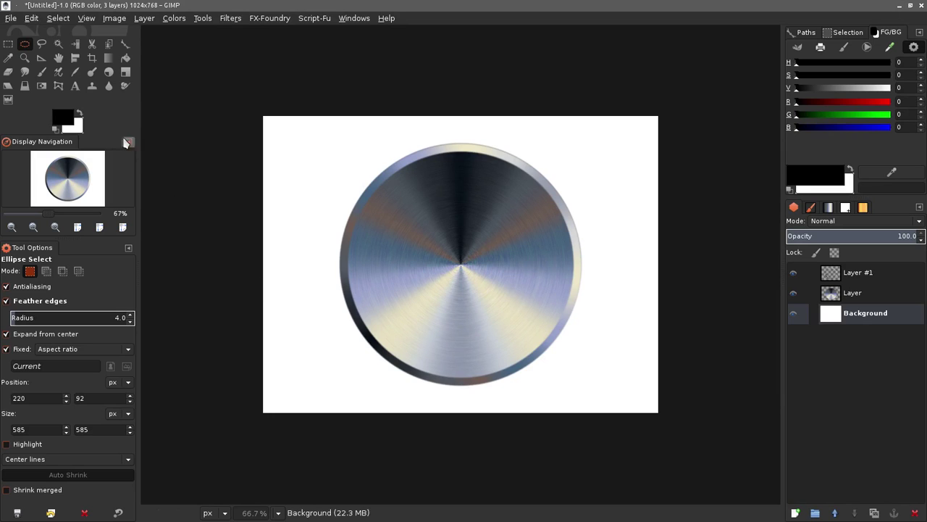
Show the guides and make a circular selection about 560 px across, centred on their crossing.
key(ctrl+shift+g)
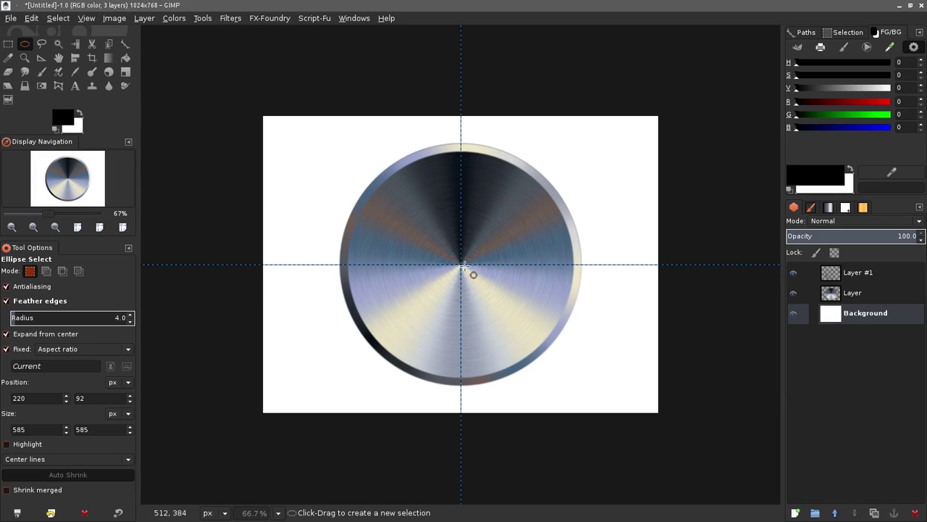
drag(460, 263, 570, 338)
key(Return)
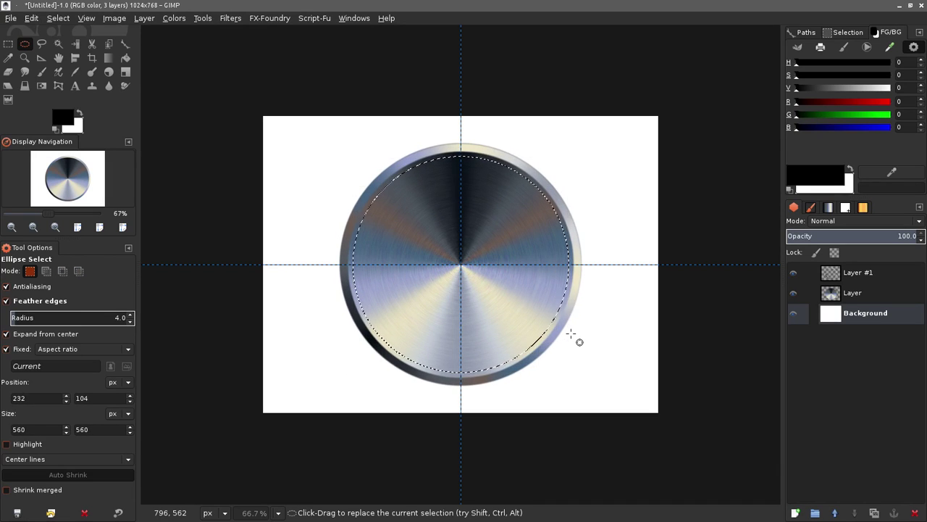
Add a transparent layer above Layer #1 and fill the selection with the Conical (sym) metallic gradient from the centre to the circle's upper-left edge.
click(807, 272)
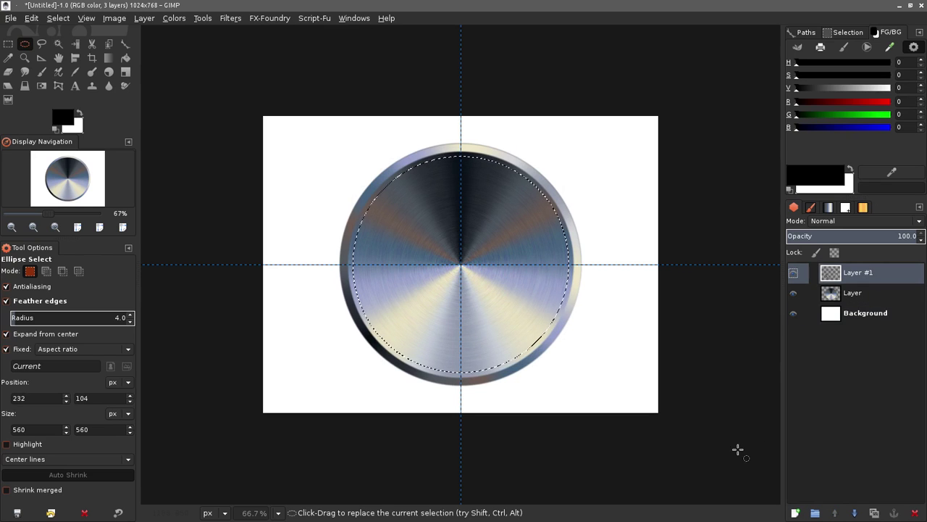
click(794, 512)
click(471, 341)
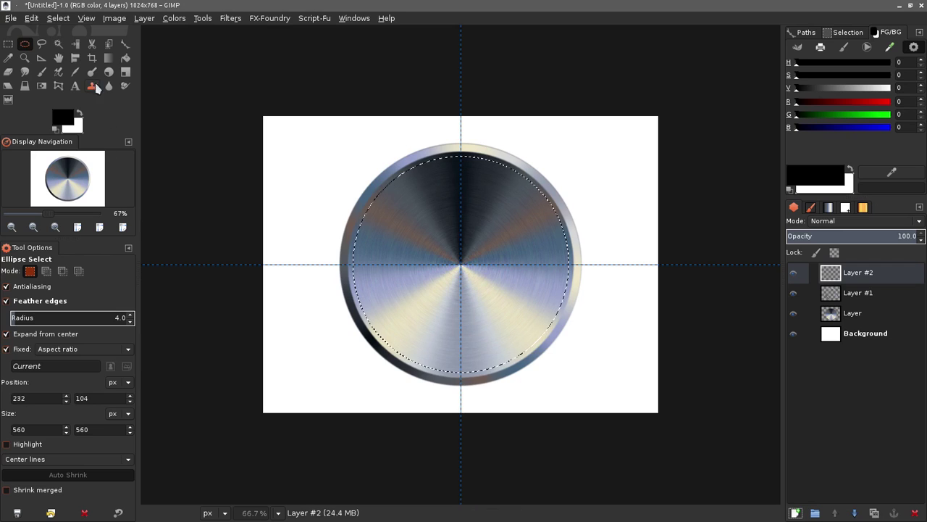
click(109, 58)
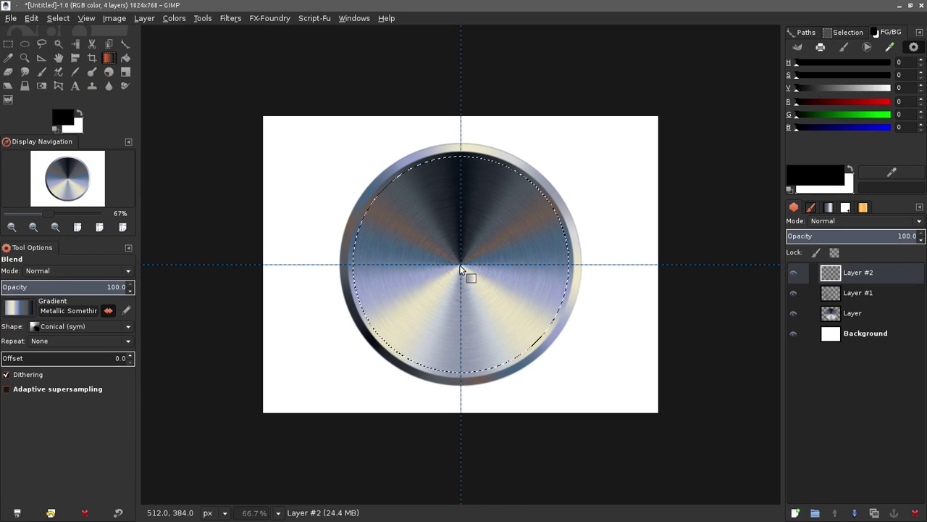
drag(461, 264, 371, 204)
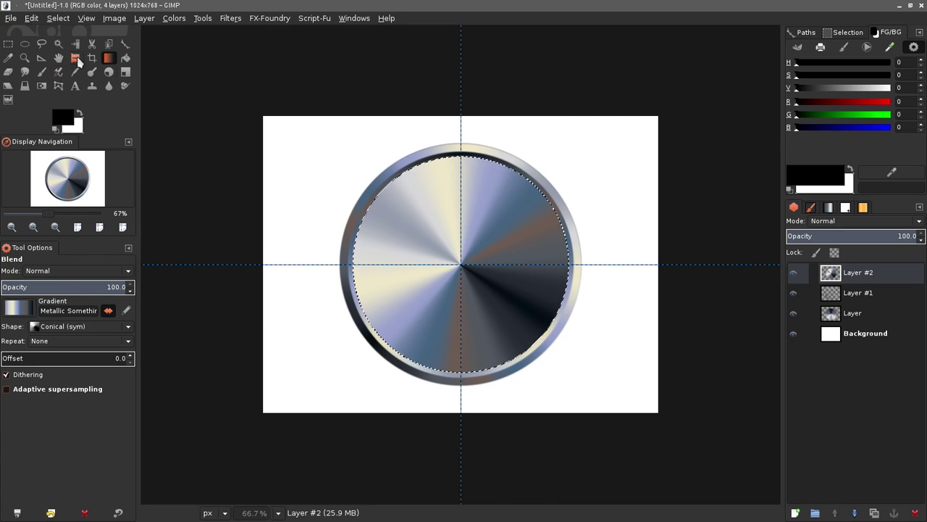
Select a circle about 522 px across, centred on the guide crossing, and clear it from Layer #2 to leave an inner ring.
click(24, 44)
drag(461, 264, 561, 364)
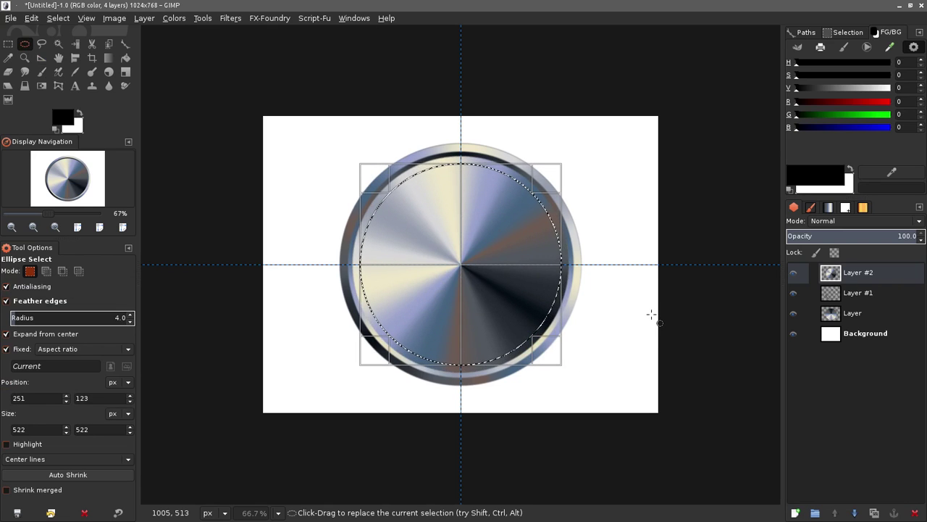
key(ctrl+r)
Drop the selection inside the inner ring and hide the guides.
key(ctrl)
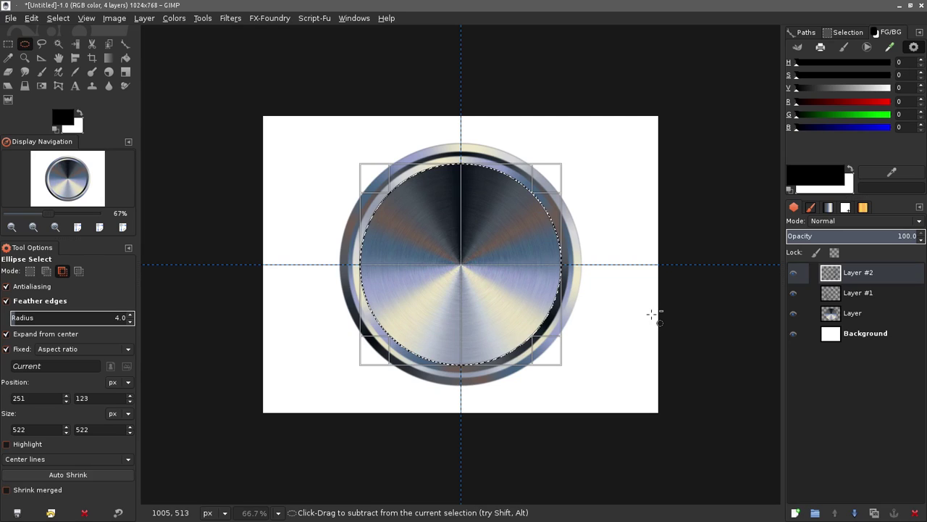
key(ctrl+shift+a)
key(ctrl+shift+t)
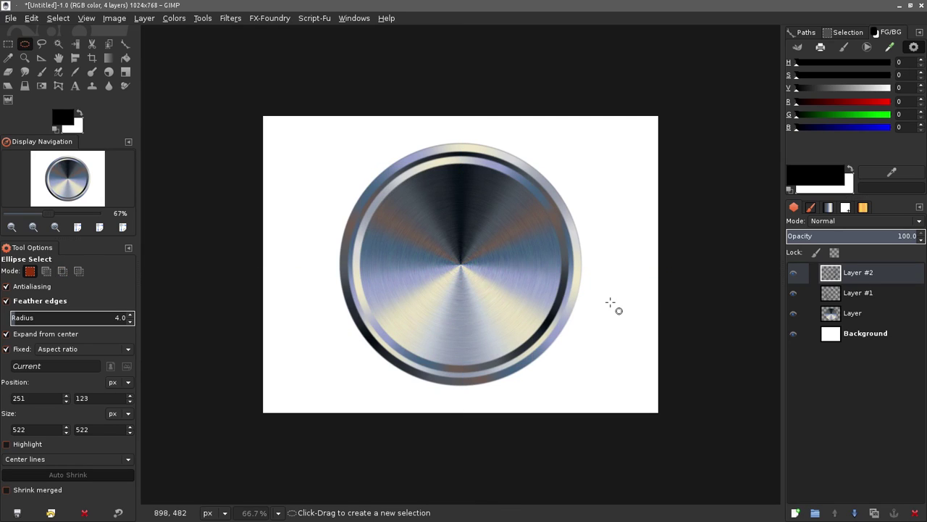